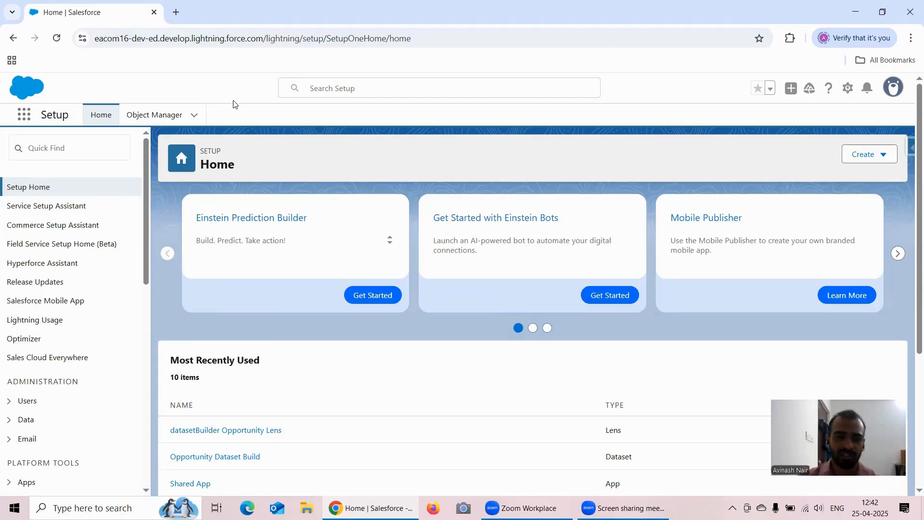
Launch Analytics Studio, go to its Data Manager and open the dataflow management page.
{"action": "left_click", "coordinate": [29, 113]}
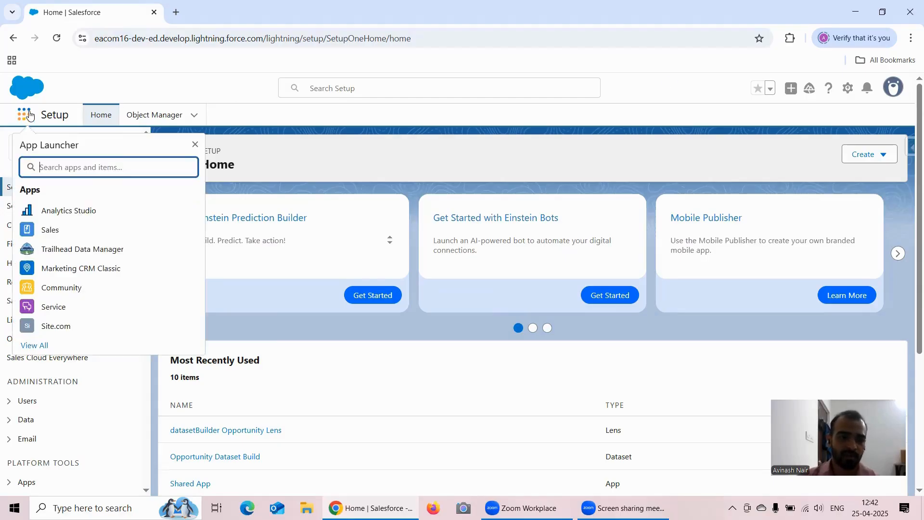
{"action": "left_click", "coordinate": [77, 210]}
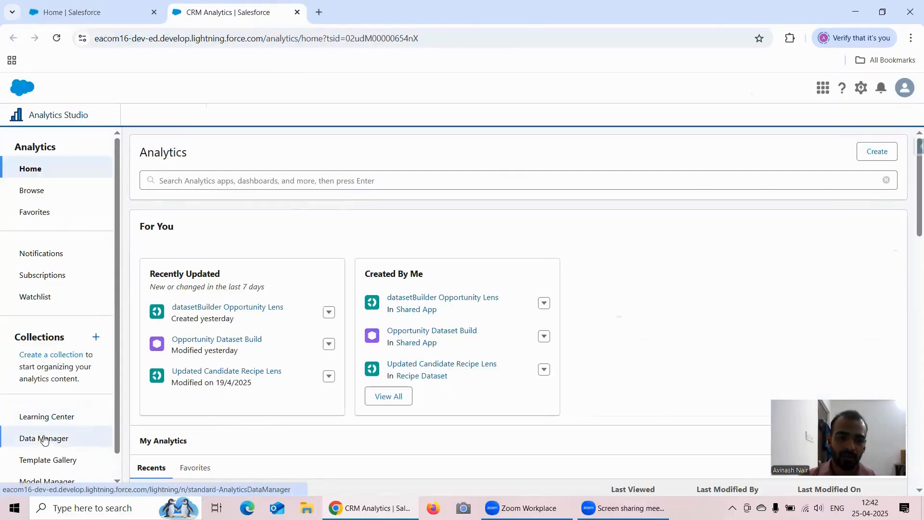
{"action": "left_click", "coordinate": [43, 438]}
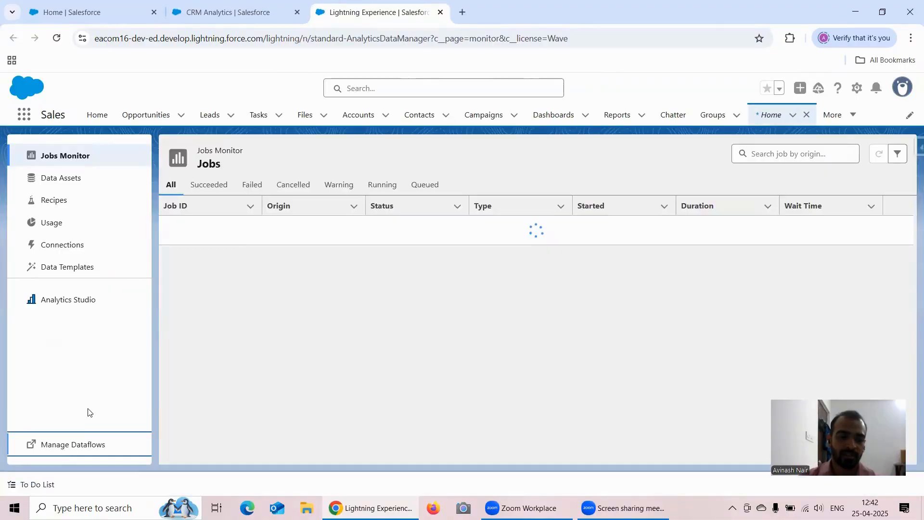
{"action": "left_click", "coordinate": [92, 426]}
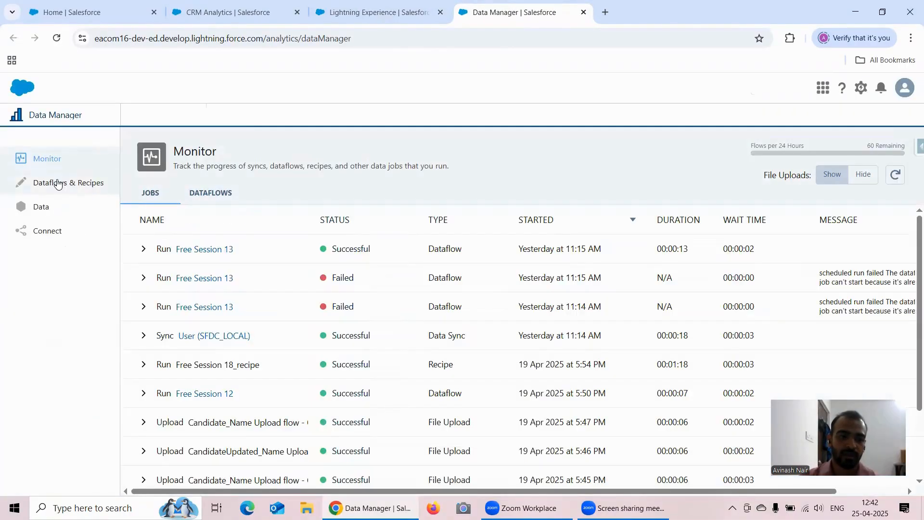
Open the Free Session 13 dataflow from the list of dataflows to view its node layout.
{"action": "left_click", "coordinate": [57, 183]}
{"action": "left_click", "coordinate": [211, 192]}
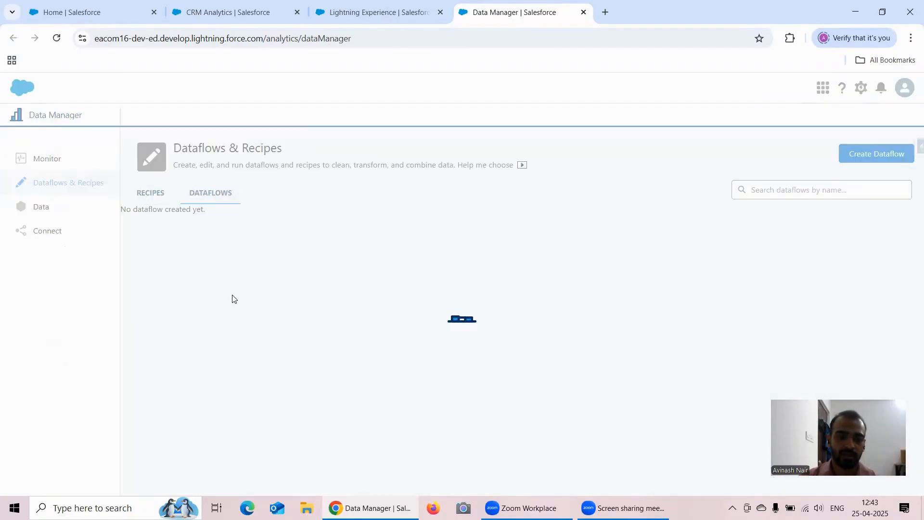
{"action": "scroll", "coordinate": [233, 221], "scroll_direction": "down", "scroll_amount": 5}
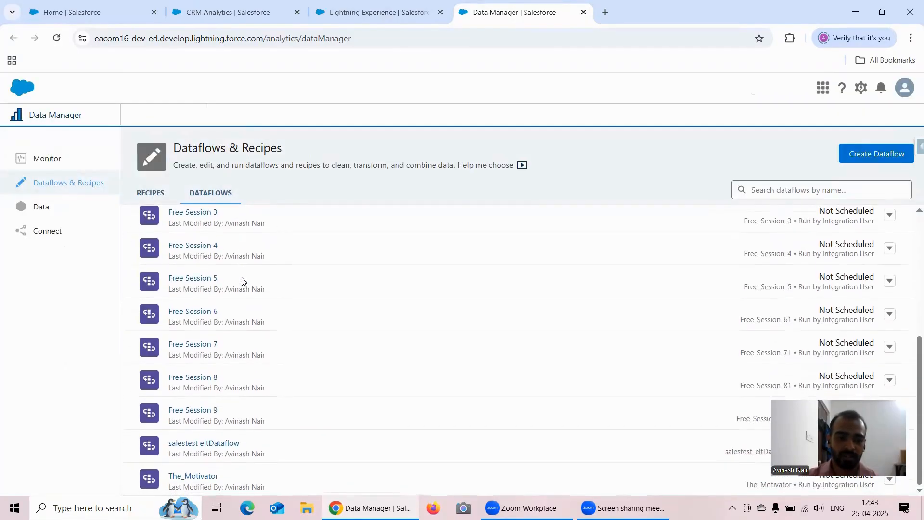
{"action": "scroll", "coordinate": [242, 298], "scroll_direction": "up", "scroll_amount": 4}
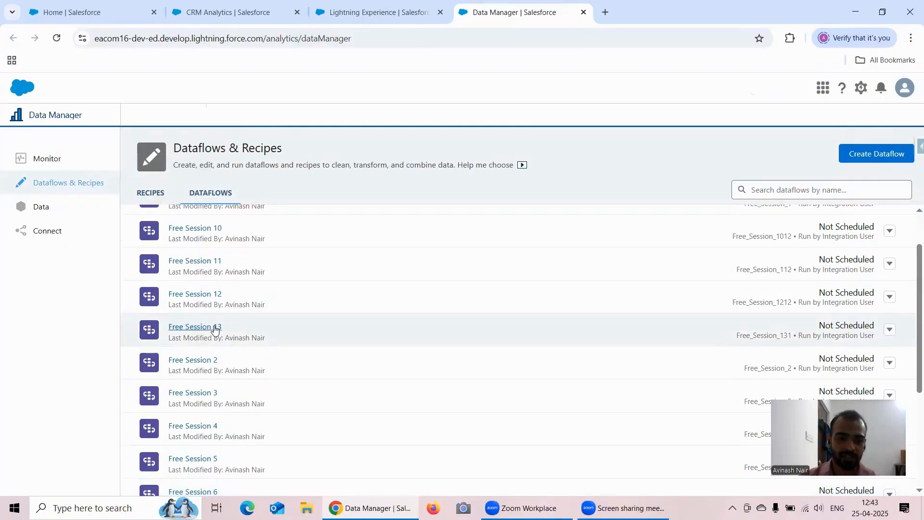
{"action": "left_click", "coordinate": [215, 328]}
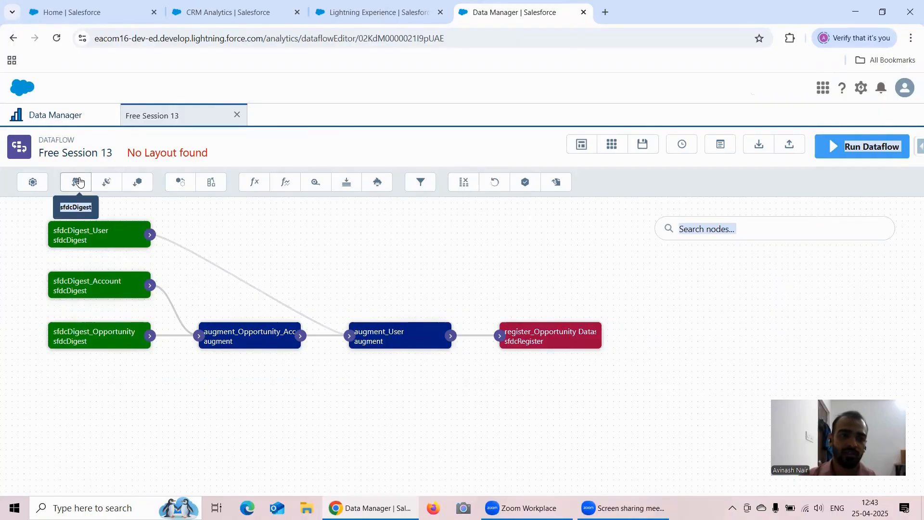
Return to the Data Manager's recipe list and create a new recipe.
{"action": "left_click", "coordinate": [90, 116]}
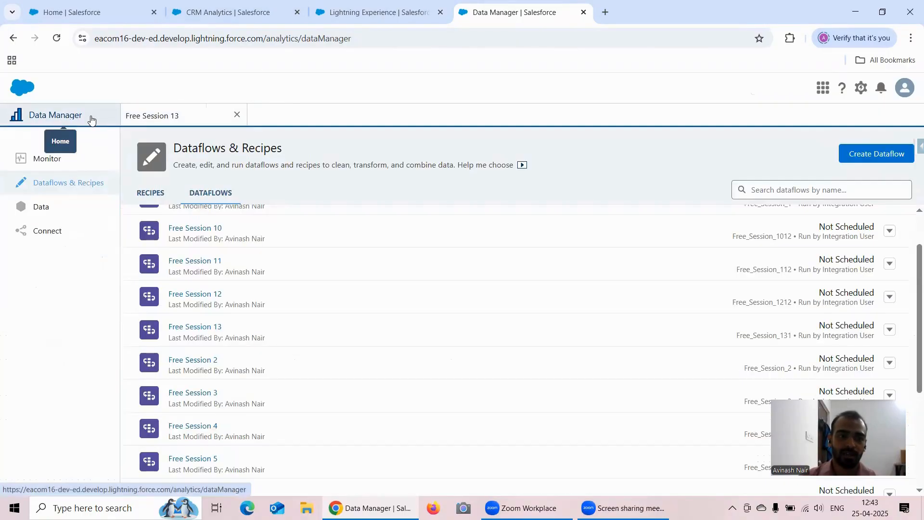
{"action": "left_click", "coordinate": [165, 193]}
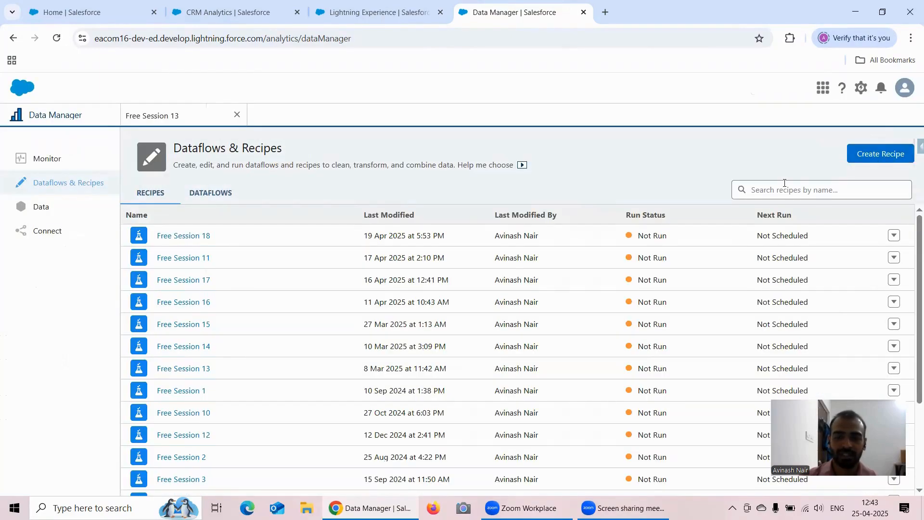
{"action": "left_click", "coordinate": [881, 154]}
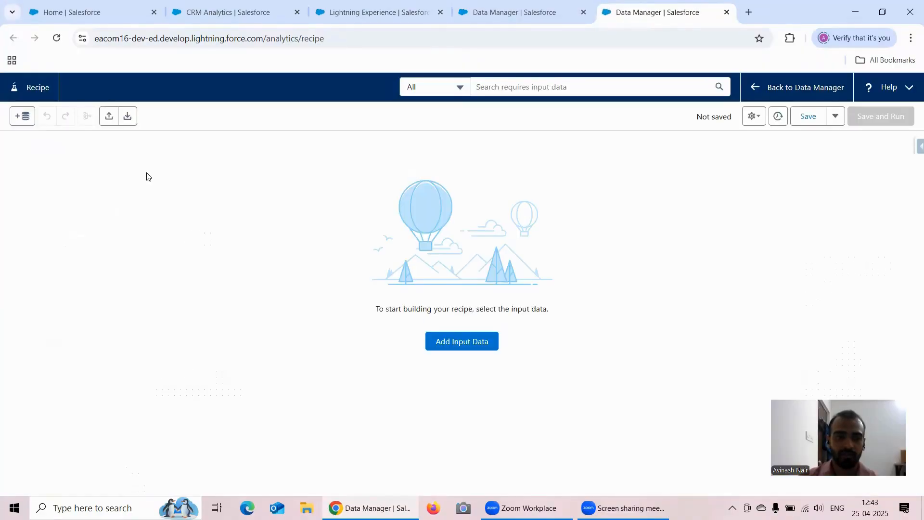
Start adding input data to the recipe and filter the sources to Salesforce Objects only.
{"action": "left_click", "coordinate": [449, 341]}
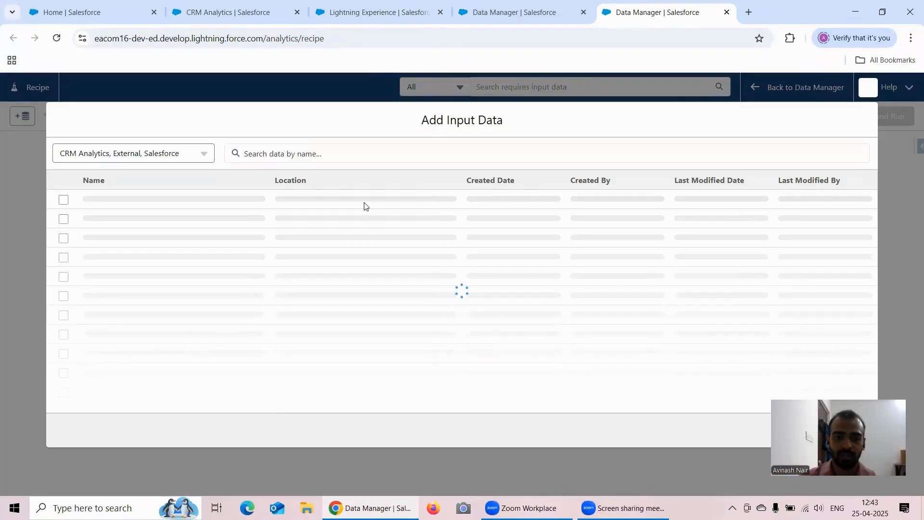
{"action": "left_click", "coordinate": [160, 153]}
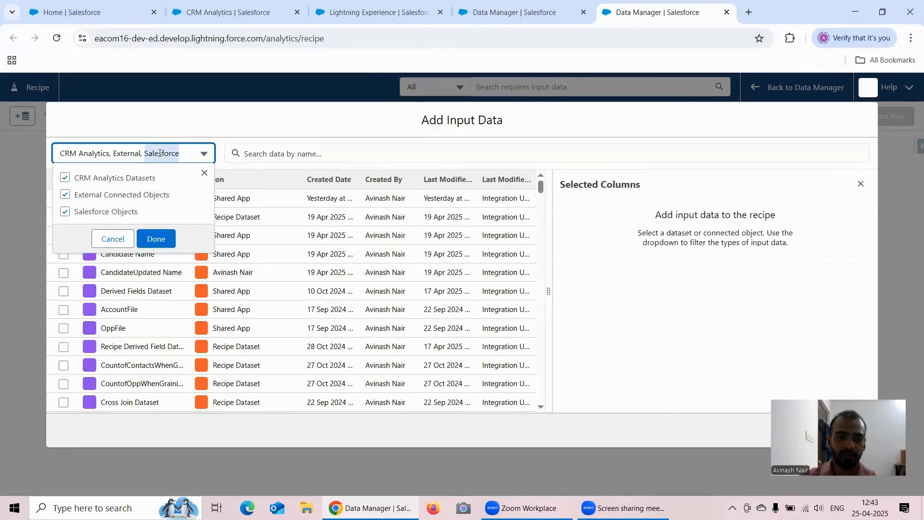
{"action": "left_click", "coordinate": [125, 190]}
{"action": "left_click", "coordinate": [125, 180]}
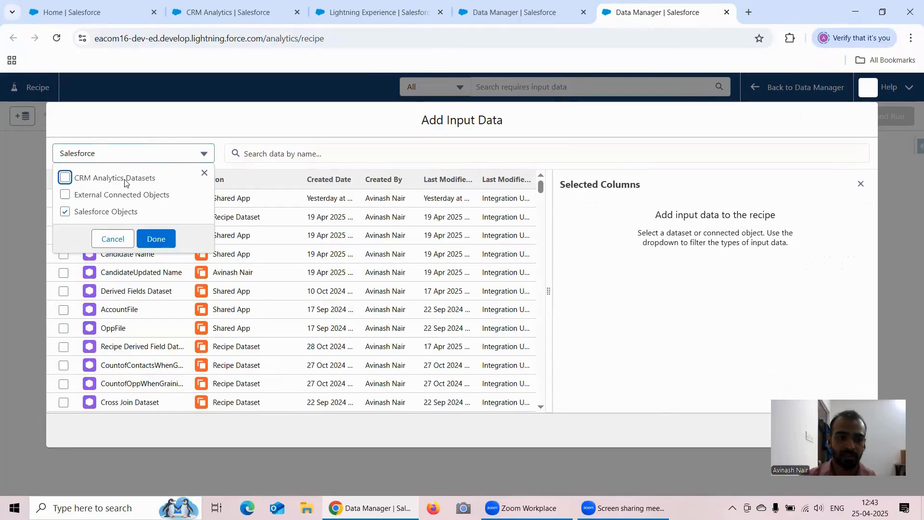
{"action": "left_click", "coordinate": [169, 238]}
Search the input data for "Oppo" and select the Opportunity object.
{"action": "left_click", "coordinate": [273, 155]}
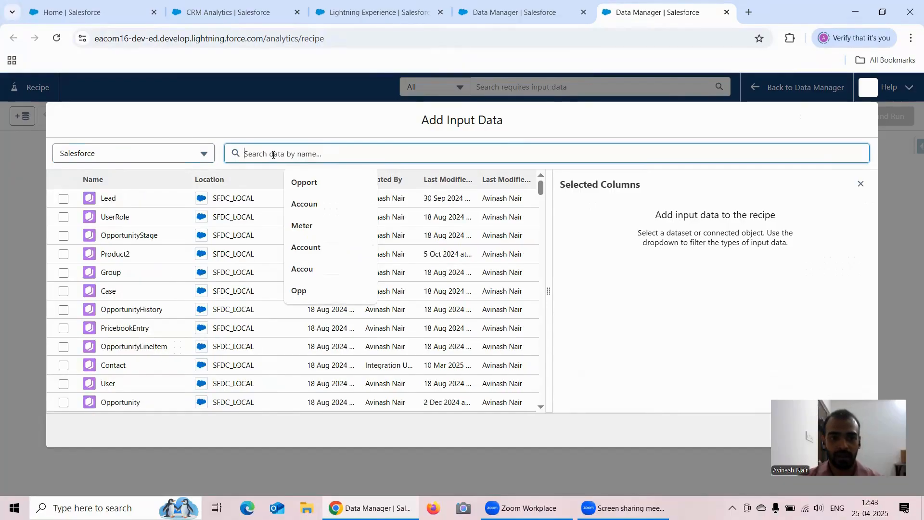
{"action": "type", "text": "Oppo"}
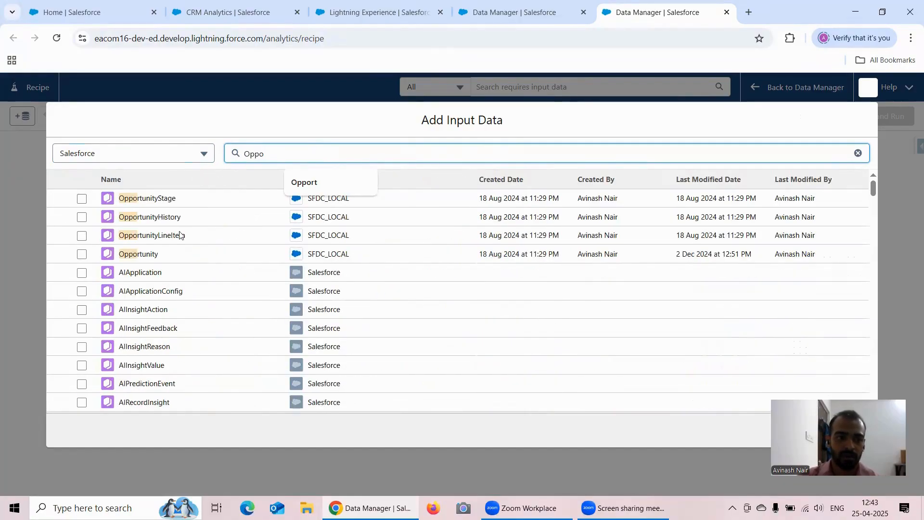
{"action": "left_click", "coordinate": [81, 255]}
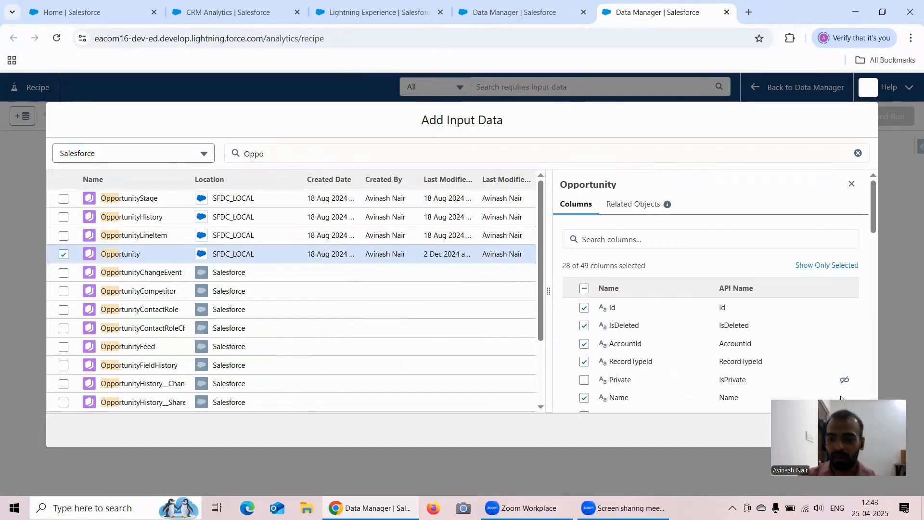
{"action": "left_click_drag", "start_coordinate": [841, 398], "coordinate": [825, 145]}
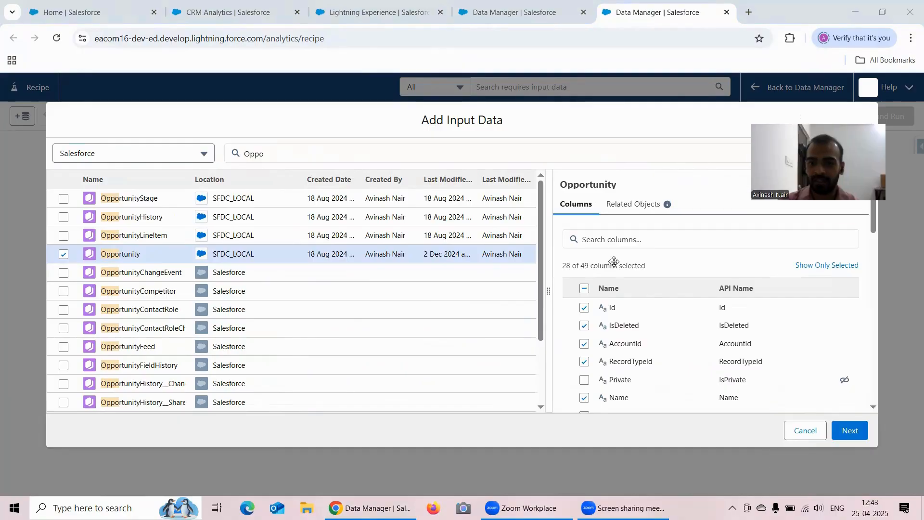
Clear all preselected Opportunity columns and select only Id, Name and StageName.
{"action": "left_click", "coordinate": [584, 289]}
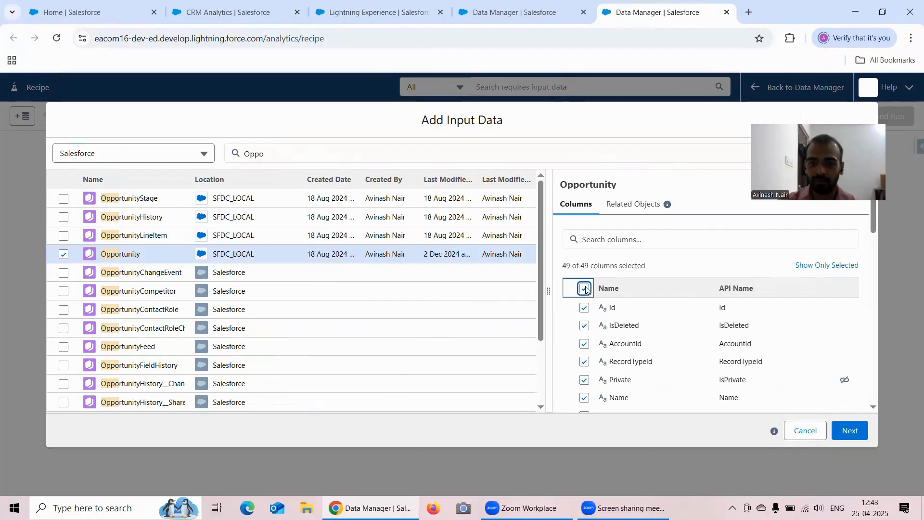
{"action": "left_click", "coordinate": [584, 289]}
{"action": "left_click", "coordinate": [584, 308]}
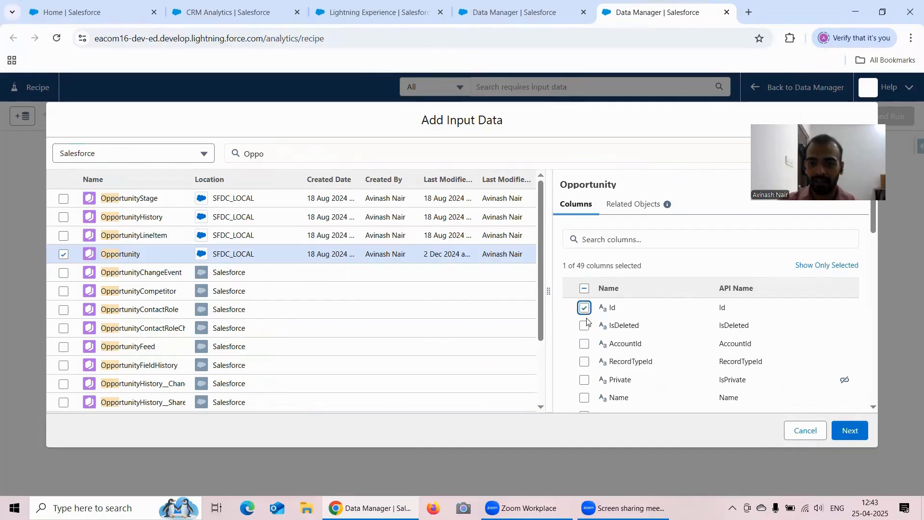
{"action": "left_click", "coordinate": [584, 397]}
{"action": "scroll", "coordinate": [596, 337], "scroll_direction": "down", "scroll_amount": 3}
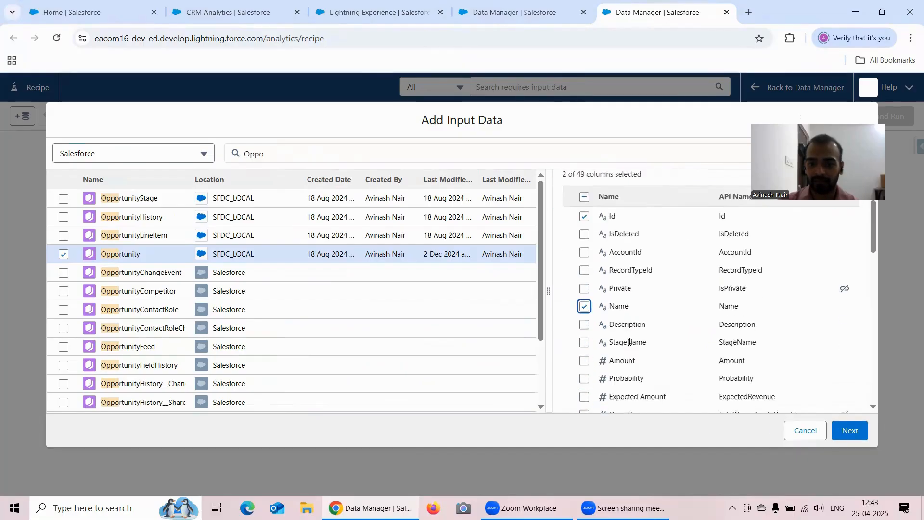
{"action": "left_click", "coordinate": [584, 313]}
{"action": "scroll", "coordinate": [644, 332], "scroll_direction": "down", "scroll_amount": 2}
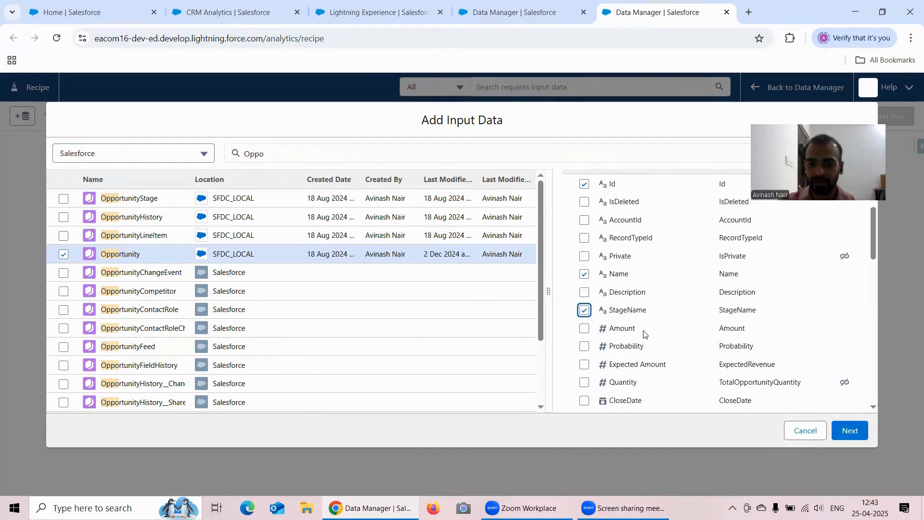
{"action": "scroll", "coordinate": [645, 332], "scroll_direction": "up", "scroll_amount": 5}
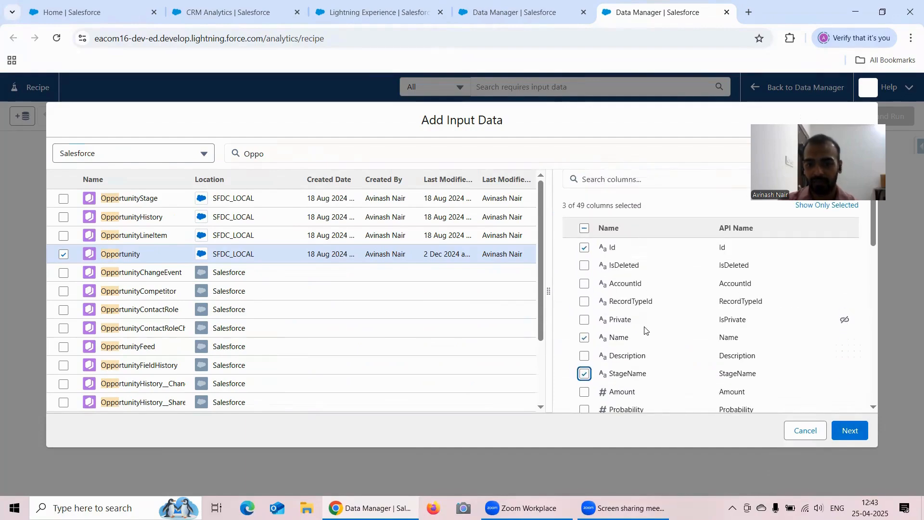
Search the Opportunity columns for "Id", add AccountId, OwnerId and Contact ID, and show only the selected columns.
{"action": "left_click", "coordinate": [610, 179]}
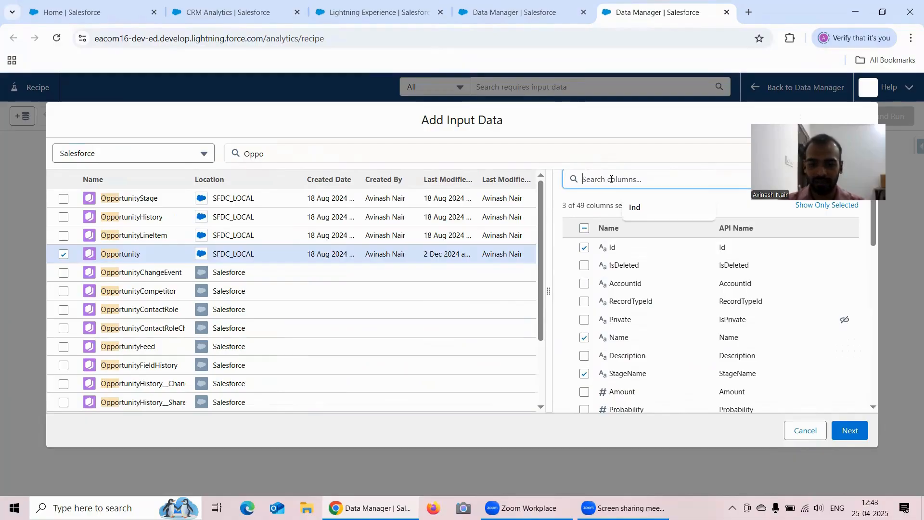
{"action": "type", "text": "Id"}
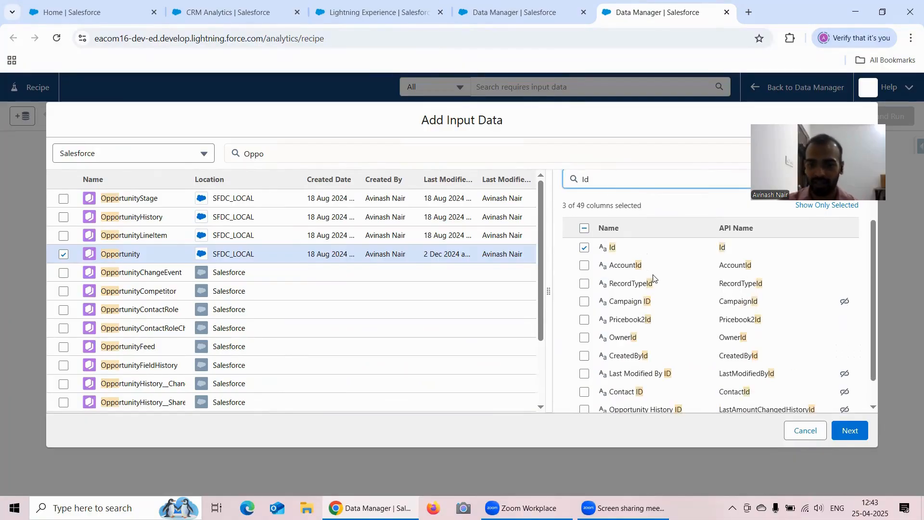
{"action": "left_click", "coordinate": [584, 266]}
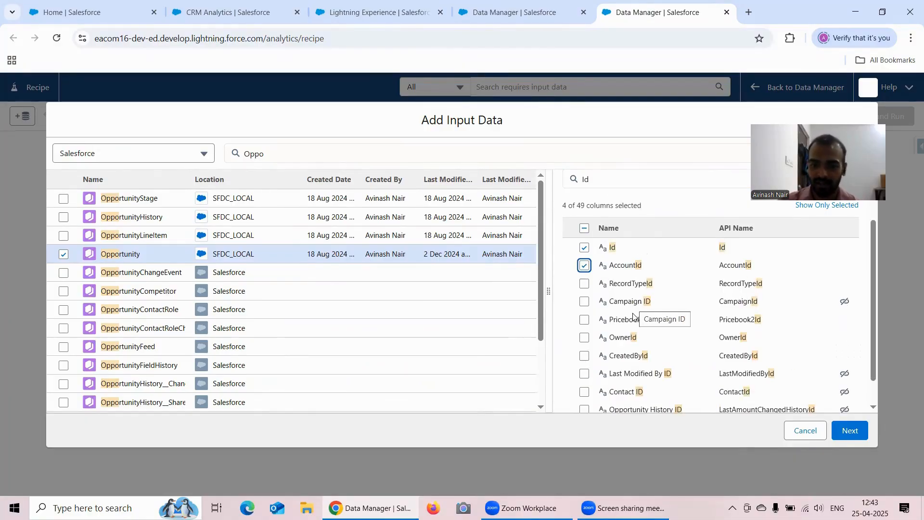
{"action": "left_click", "coordinate": [584, 338]}
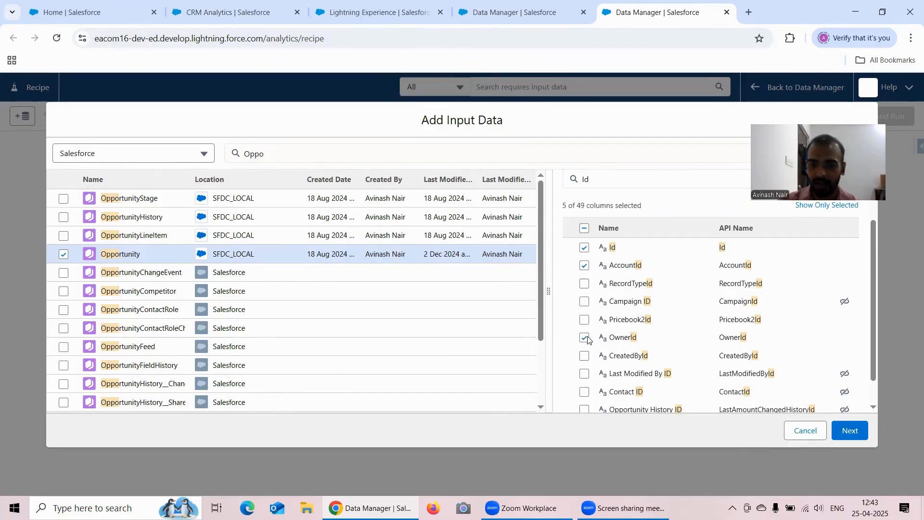
{"action": "left_click", "coordinate": [584, 392]}
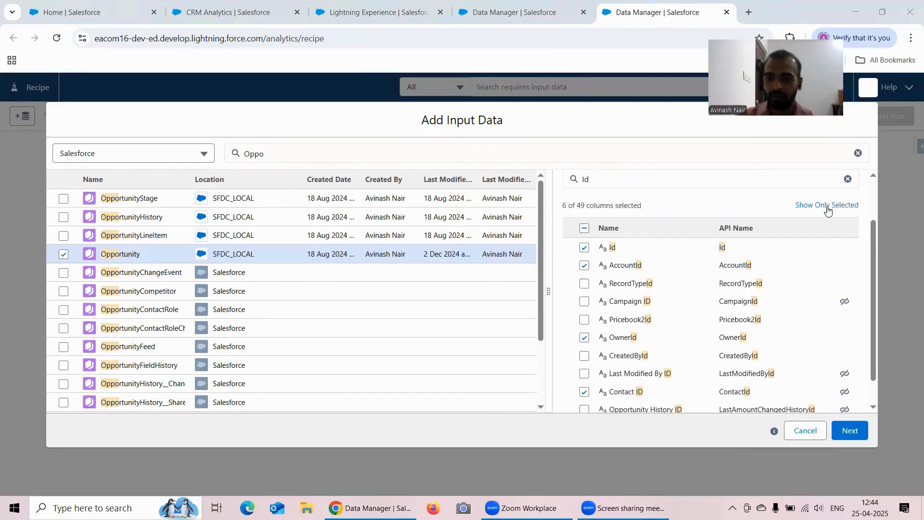
{"action": "left_click", "coordinate": [826, 206]}
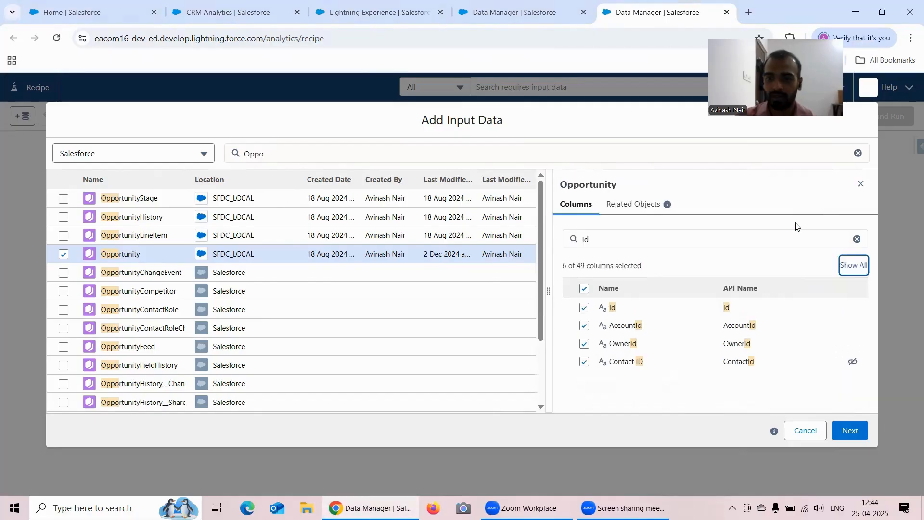
Join the related Account object, the User object through Owner ID, and the Contact object to Opportunity.
{"action": "double_click", "coordinate": [640, 206]}
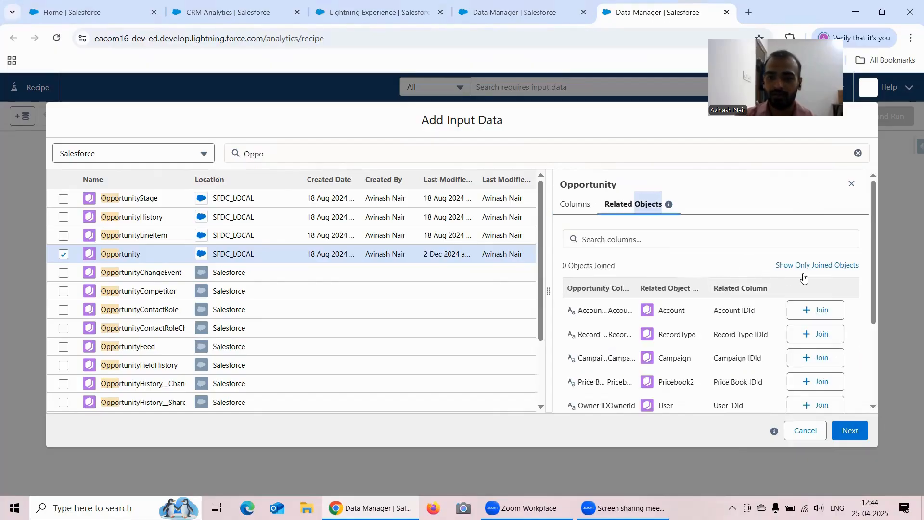
{"action": "scroll", "coordinate": [804, 275], "scroll_direction": "down", "scroll_amount": 1}
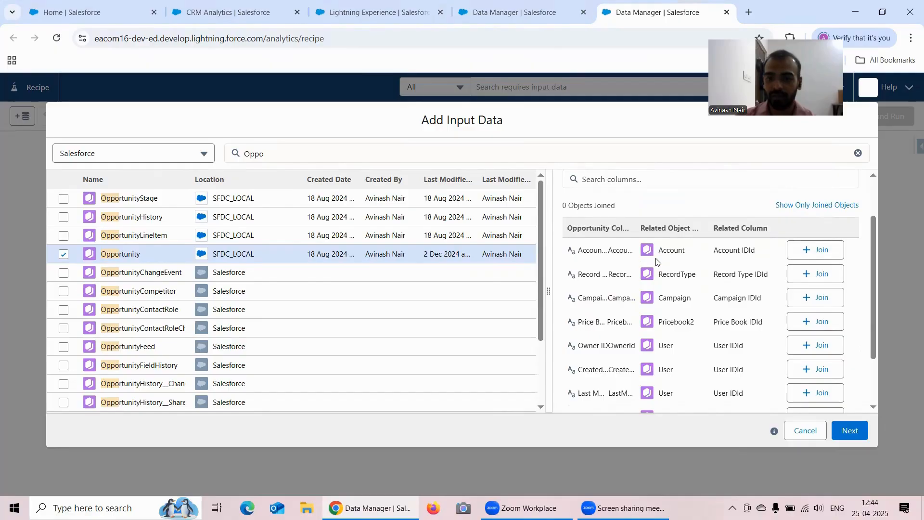
{"action": "left_click", "coordinate": [814, 250]}
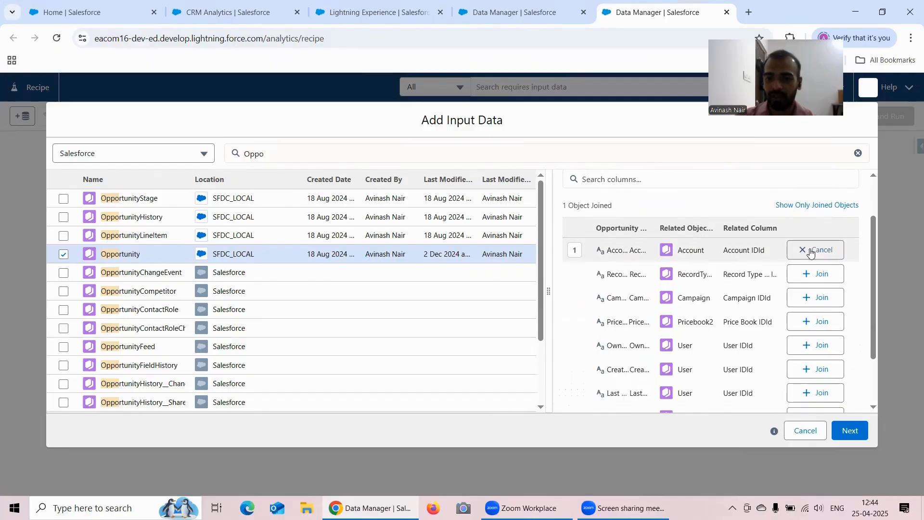
{"action": "scroll", "coordinate": [711, 305], "scroll_direction": "down", "scroll_amount": 1}
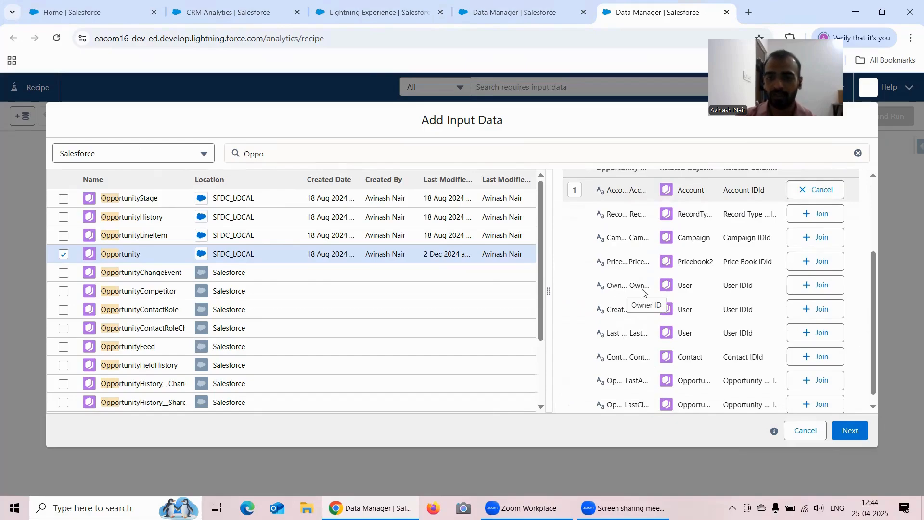
{"action": "left_click", "coordinate": [817, 284]}
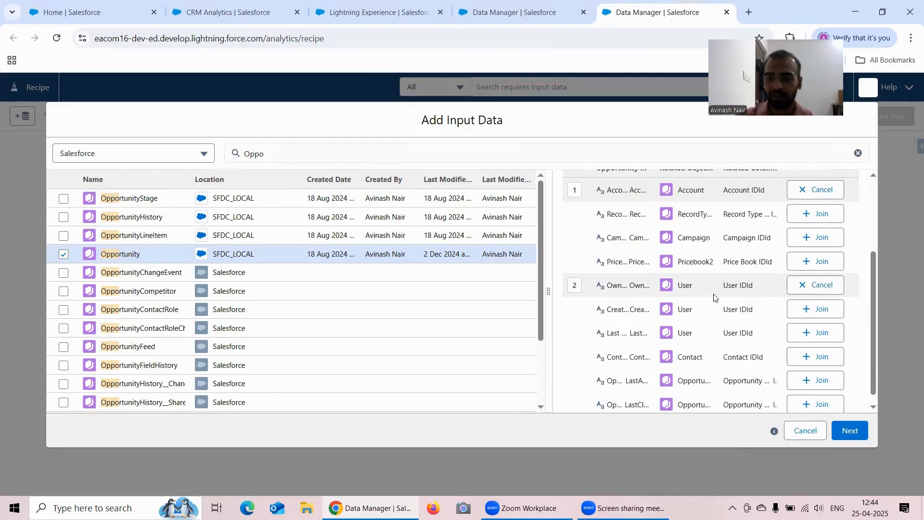
{"action": "scroll", "coordinate": [716, 299], "scroll_direction": "down", "scroll_amount": 1}
{"action": "left_click", "coordinate": [813, 346]}
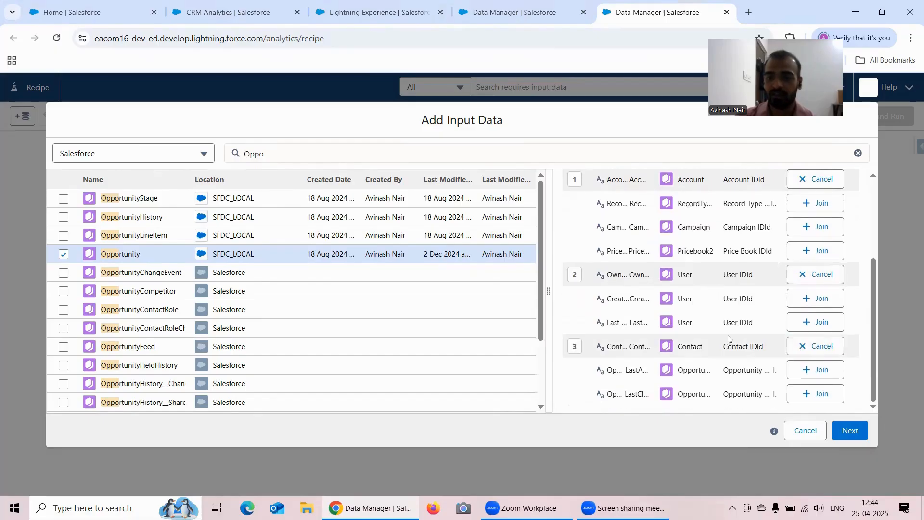
Review the joined related objects and add Opportunity with its Account, User and Contact joins to the recipe.
{"action": "scroll", "coordinate": [706, 332], "scroll_direction": "up", "scroll_amount": 3}
{"action": "mouse_move", "coordinate": [670, 211]}
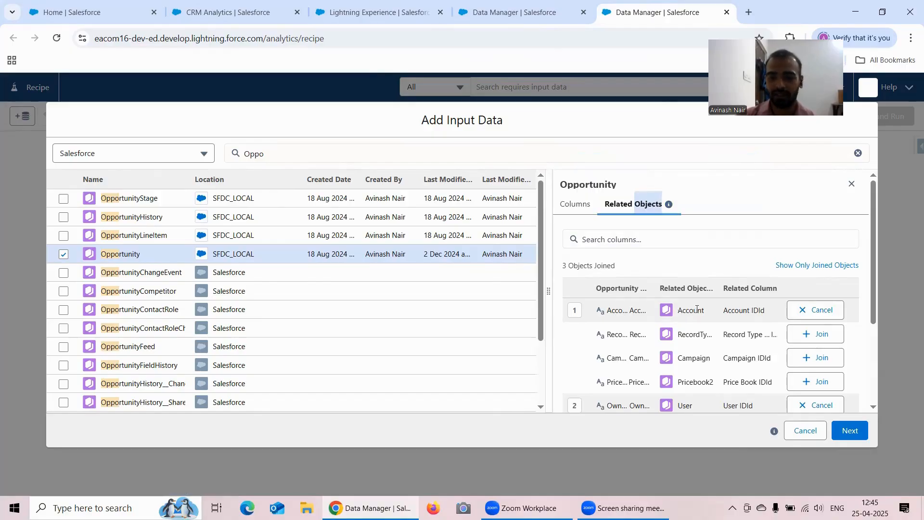
{"action": "scroll", "coordinate": [699, 327], "scroll_direction": "down", "scroll_amount": 2}
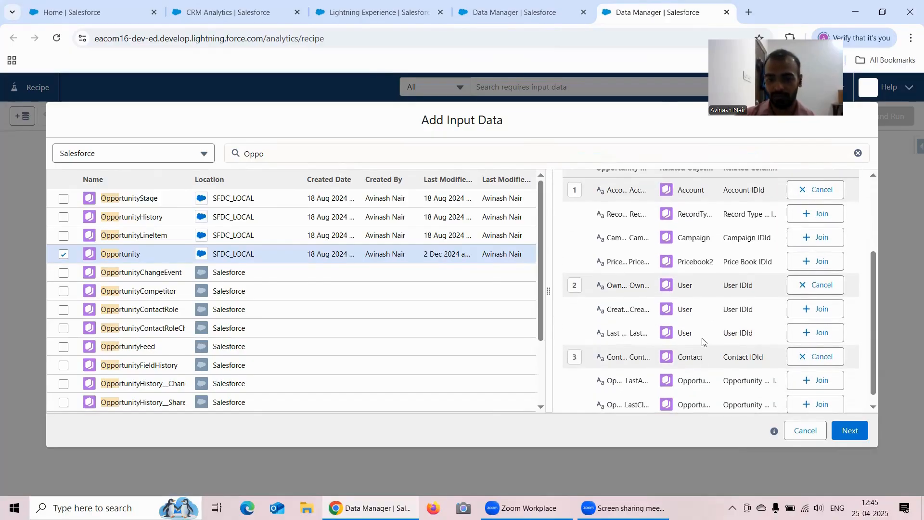
{"action": "left_click", "coordinate": [850, 431]}
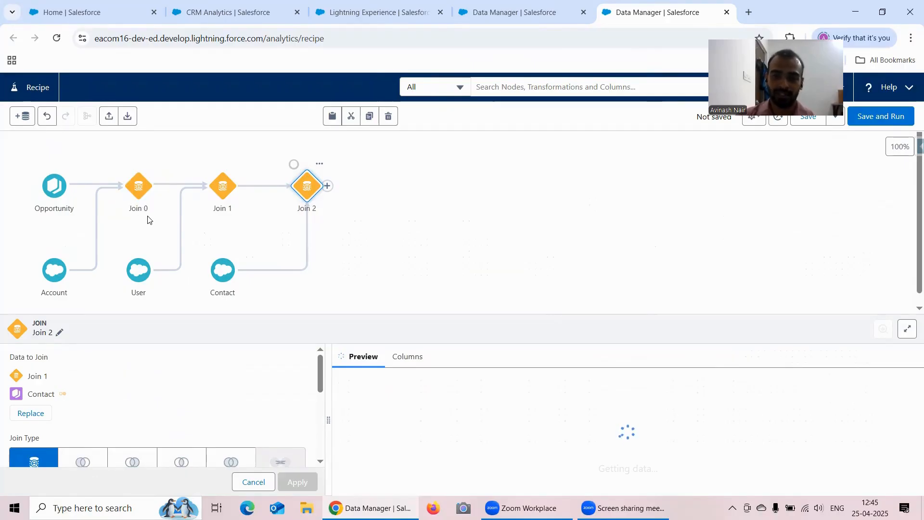
Add an Output node after Join 2 and name it "Opportunity Dataset".
{"action": "left_click", "coordinate": [327, 186]}
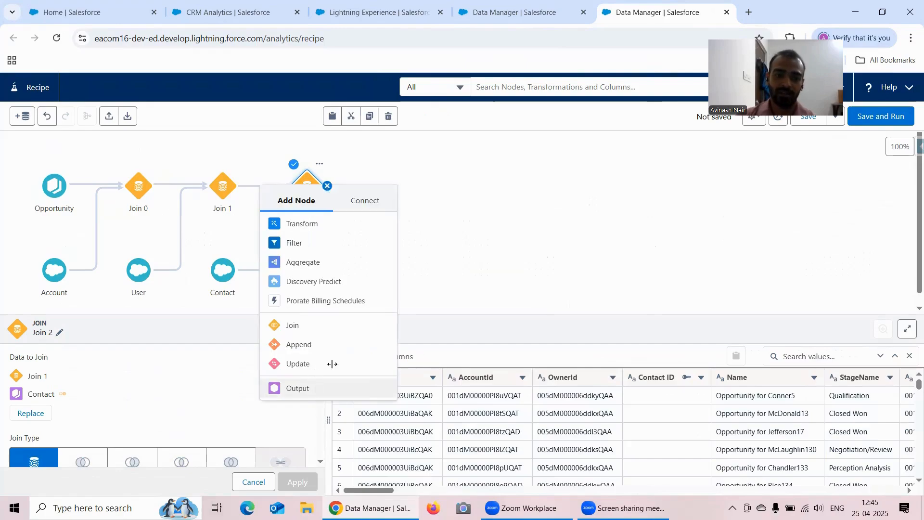
{"action": "left_click", "coordinate": [298, 388]}
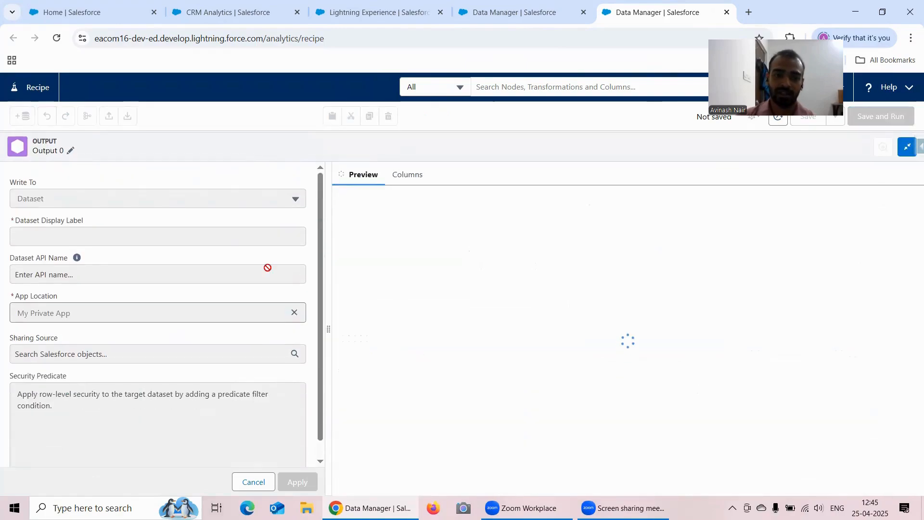
{"action": "left_click", "coordinate": [71, 152]}
{"action": "key", "text": "BackSpace"}
{"action": "key", "text": "BackSpace"}
{"action": "key", "text": "BackSpace"}
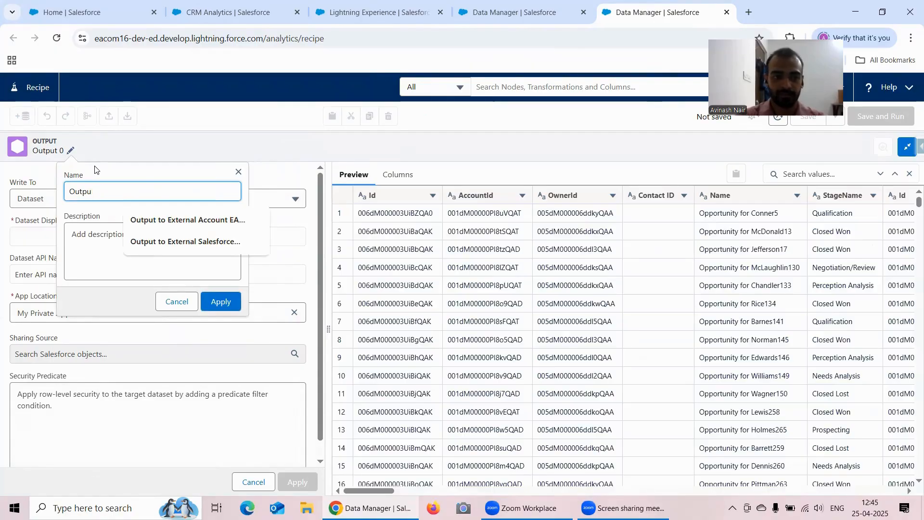
{"action": "key", "text": "BackSpace"}
{"action": "key", "text": "BackSpace"}
{"action": "key", "text": "BackSpace"}
{"action": "key", "text": "BackSpace"}
{"action": "key", "text": "BackSpace"}
{"action": "type", "text": "Opp"}
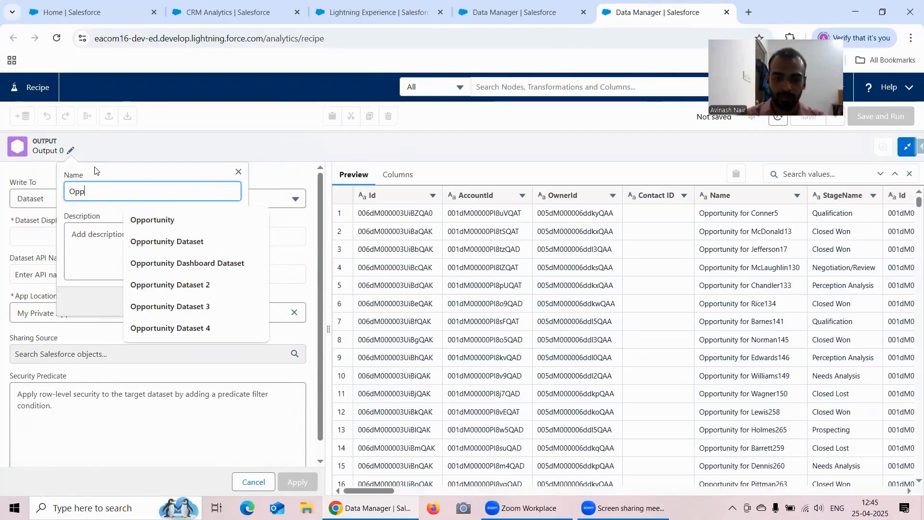
{"action": "type", "text": "ort"}
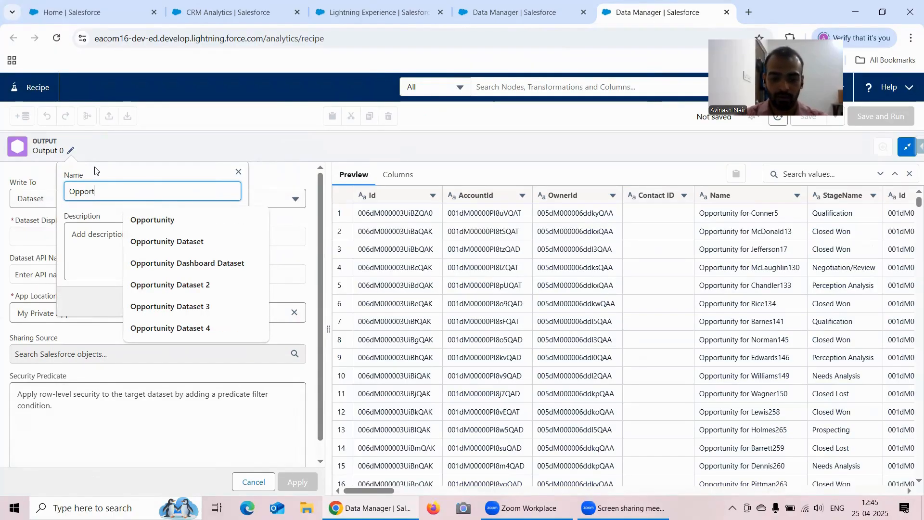
{"action": "type", "text": "unity Da"}
{"action": "type", "text": "taset"}
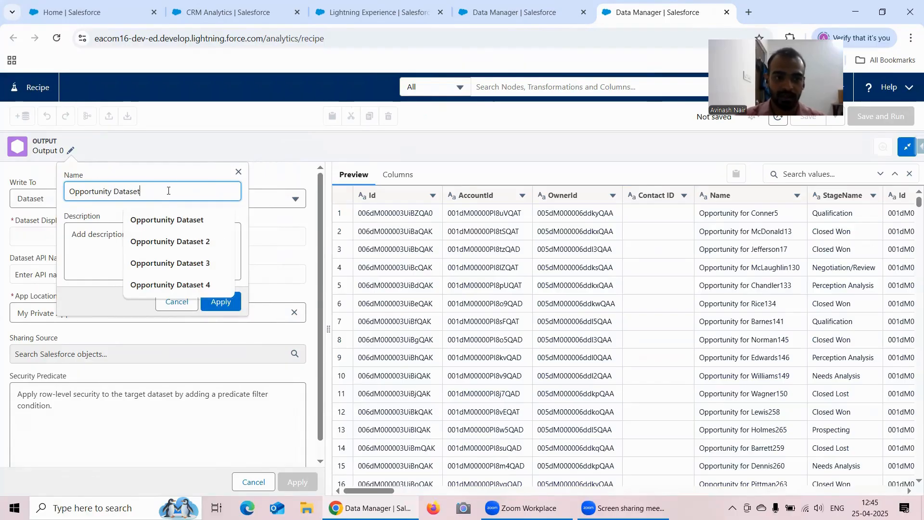
{"action": "left_click_drag", "start_coordinate": [168, 191], "coordinate": [61, 190]}
{"action": "key", "text": "ctrl+c"}
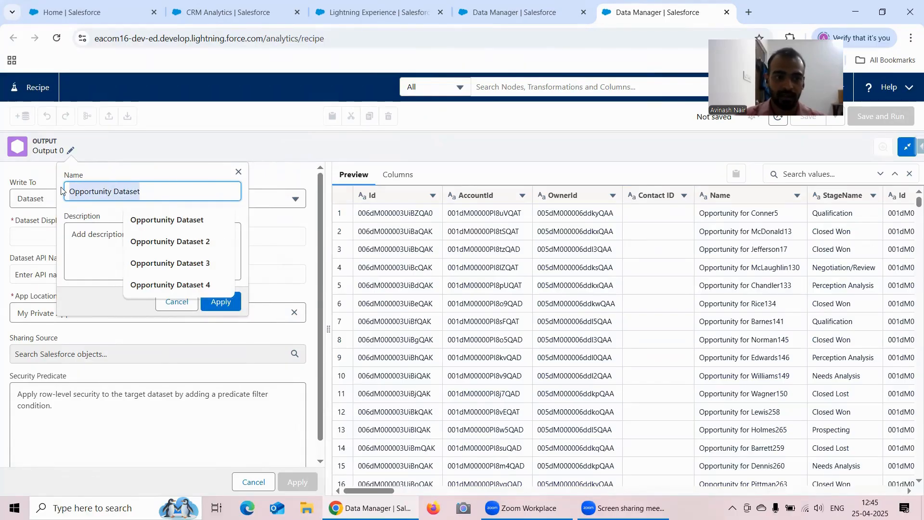
{"action": "left_click", "coordinate": [218, 311]}
Set the output's dataset display label to "Opportunity Dataset through Related Object".
{"action": "left_click", "coordinate": [76, 235]}
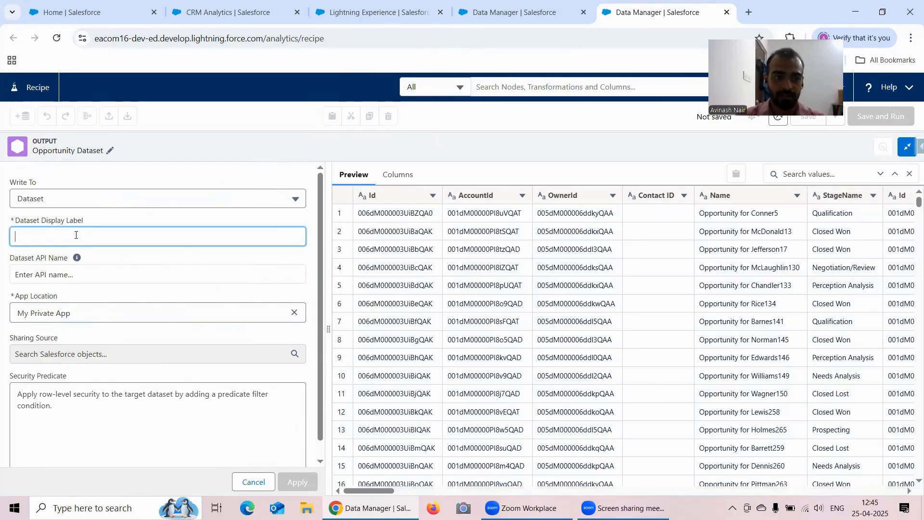
{"action": "key", "text": "ctrl+v"}
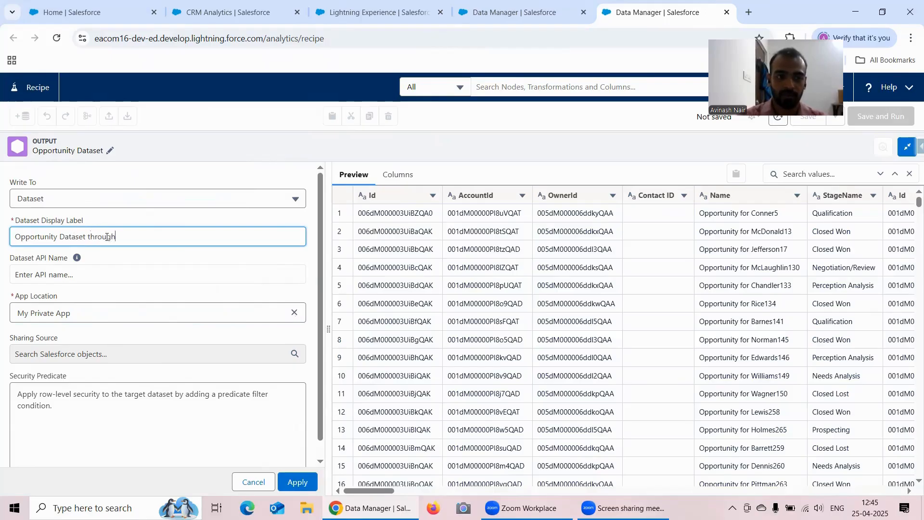
{"action": "type", "text": "through Rela"}
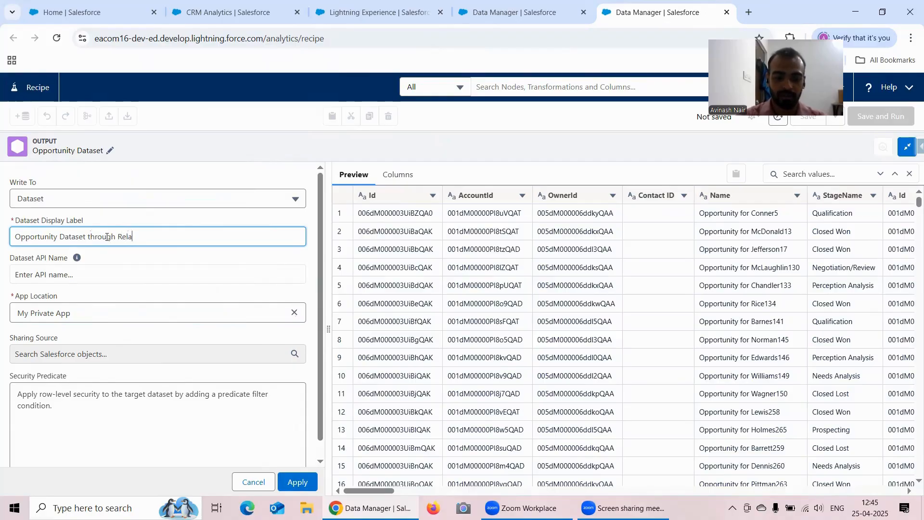
{"action": "type", "text": "ted Objec"}
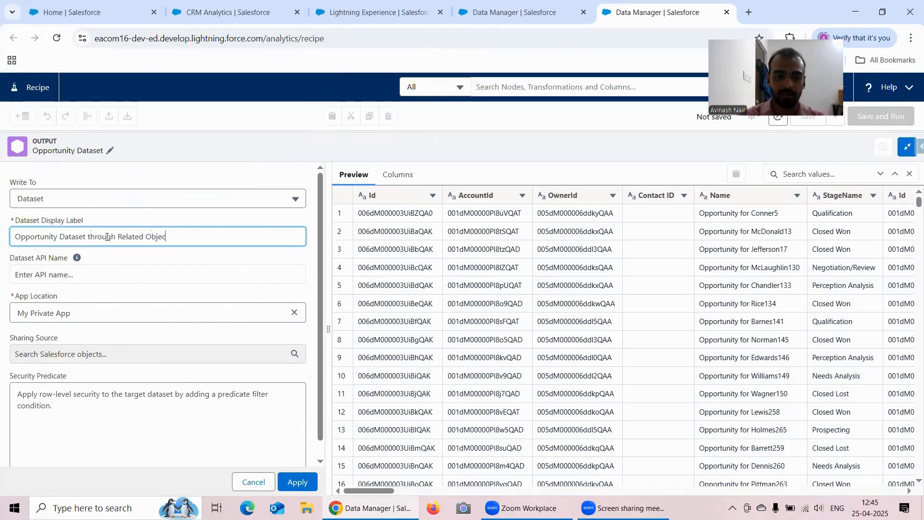
{"action": "type", "text": "t"}
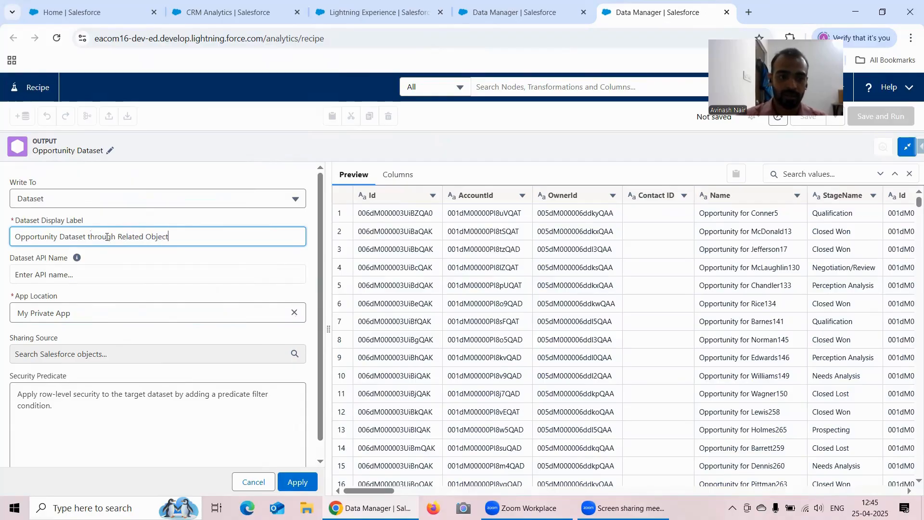
Change the output's app location to Recipe Dataset and apply the output settings.
{"action": "left_click", "coordinate": [295, 312]}
{"action": "left_click", "coordinate": [200, 313]}
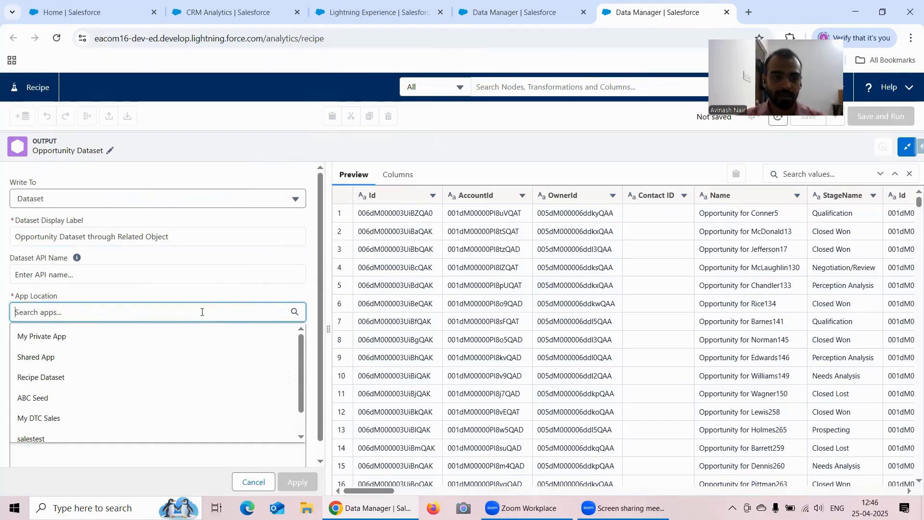
{"action": "left_click", "coordinate": [89, 381]}
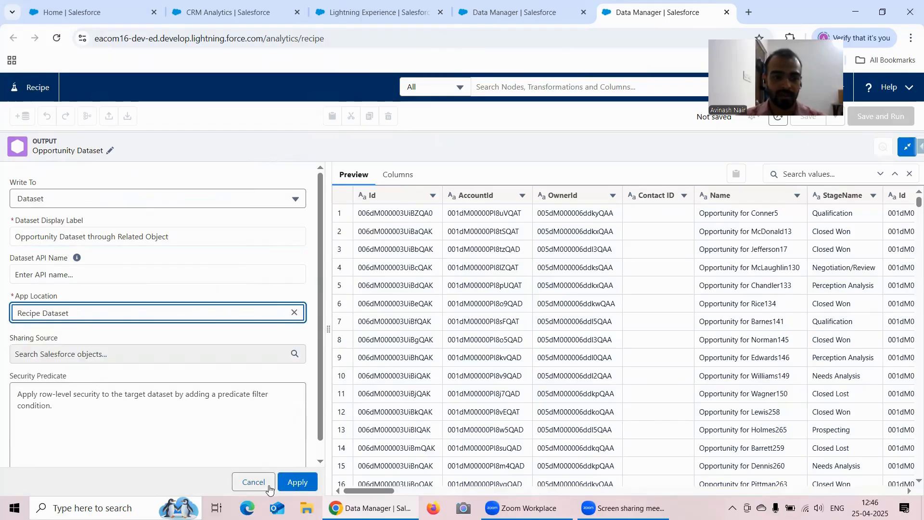
{"action": "left_click", "coordinate": [297, 484]}
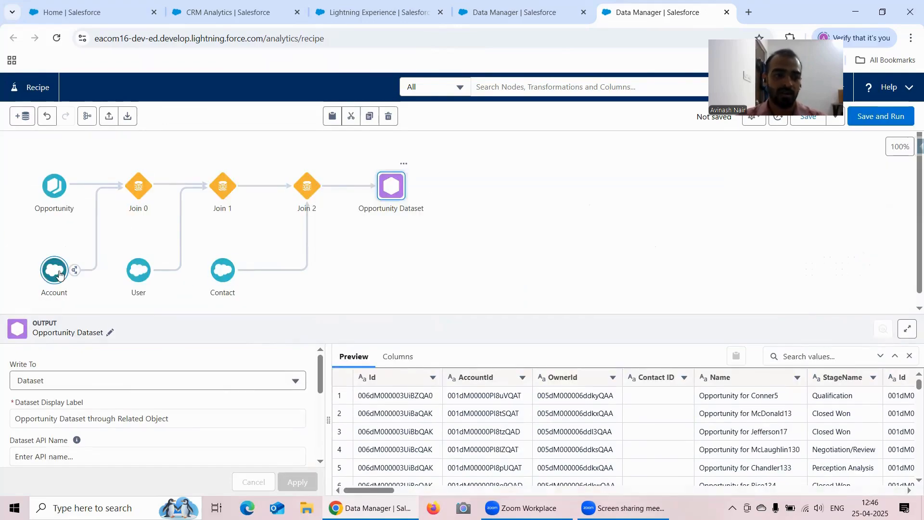
Examine the join type and join keys of the Account, User and Contact joins in the recipe.
{"action": "left_click", "coordinate": [136, 193]}
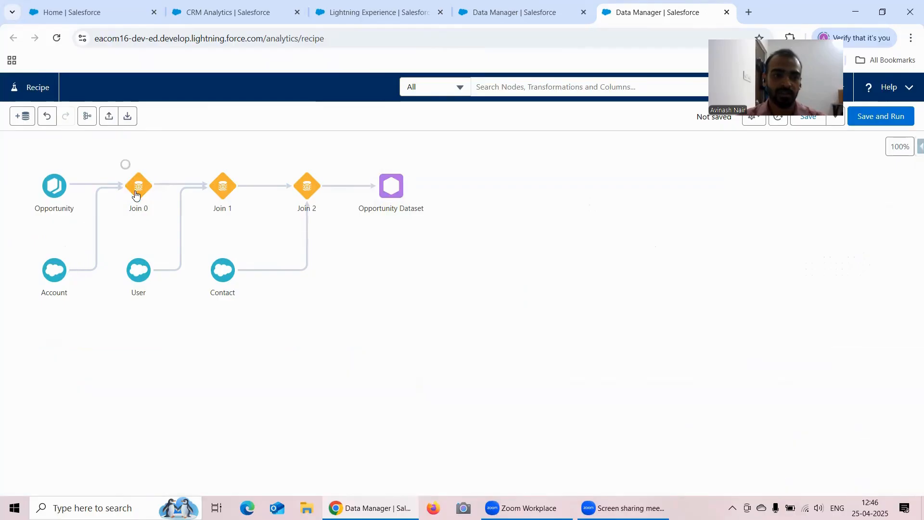
{"action": "left_click", "coordinate": [137, 194]}
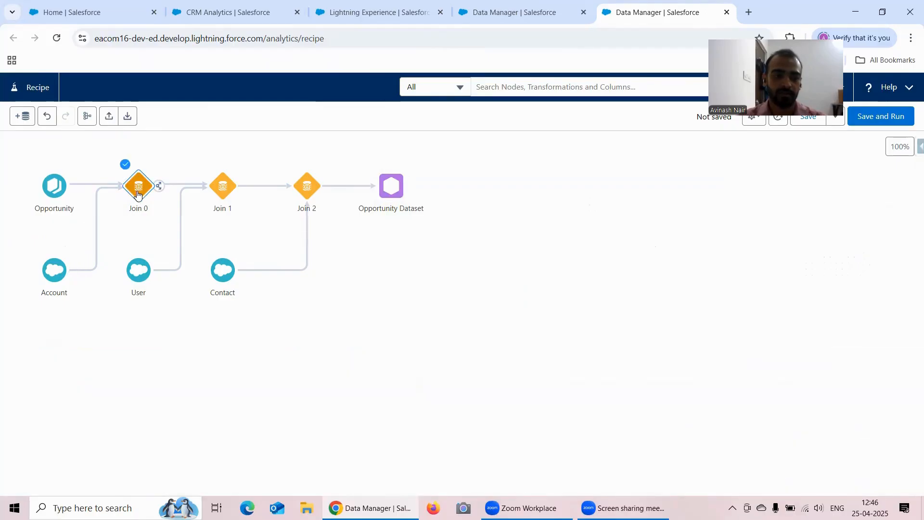
{"action": "left_click", "coordinate": [138, 193]}
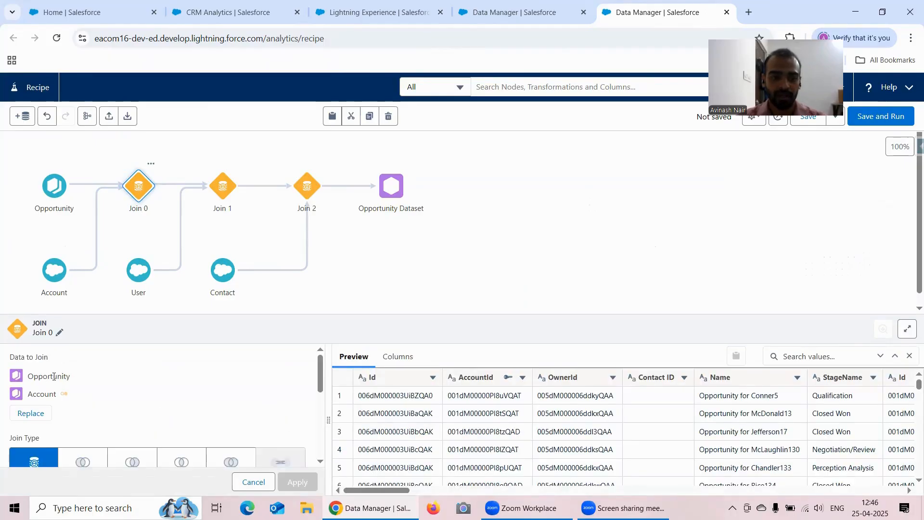
{"action": "scroll", "coordinate": [48, 409], "scroll_direction": "down", "scroll_amount": 2}
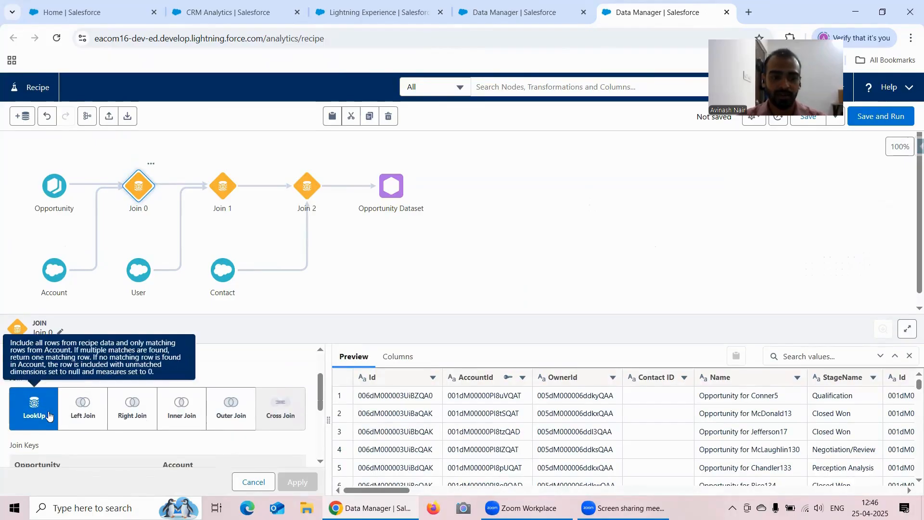
{"action": "scroll", "coordinate": [73, 399], "scroll_direction": "down", "scroll_amount": 3}
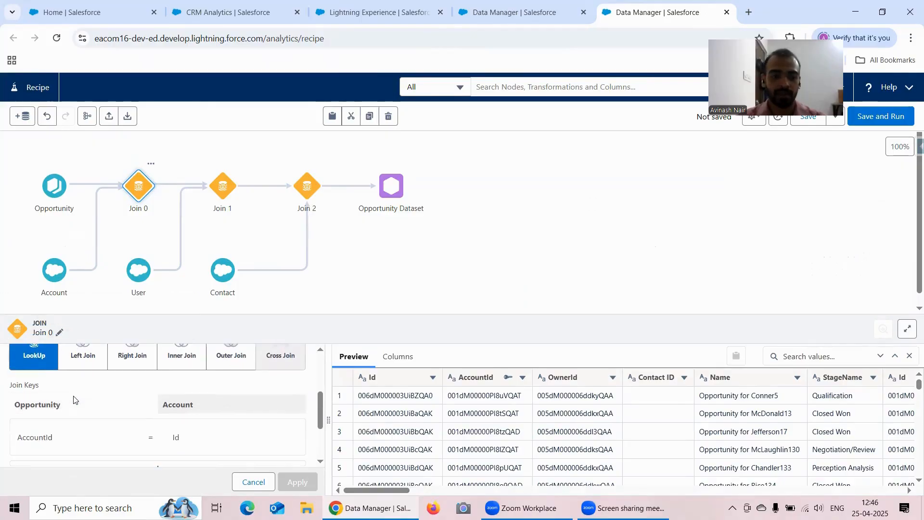
{"action": "scroll", "coordinate": [73, 399], "scroll_direction": "up", "scroll_amount": 2}
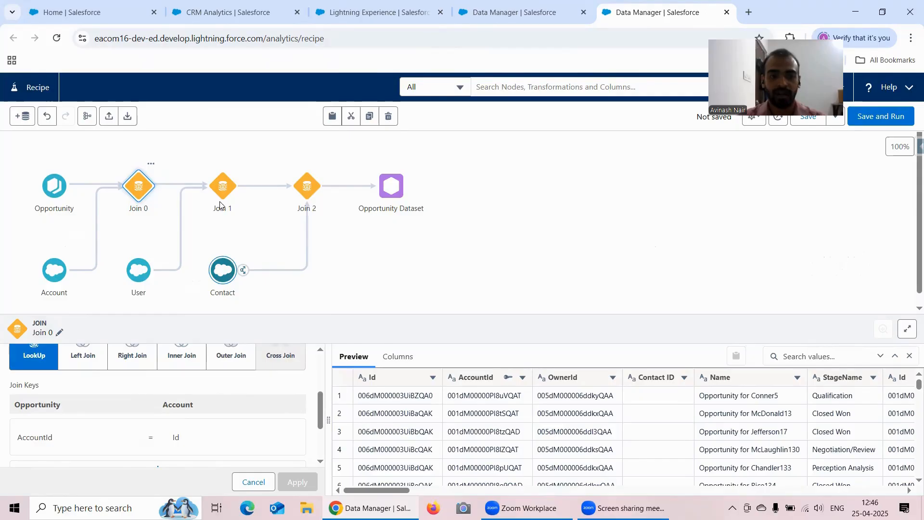
{"action": "left_click", "coordinate": [220, 187]}
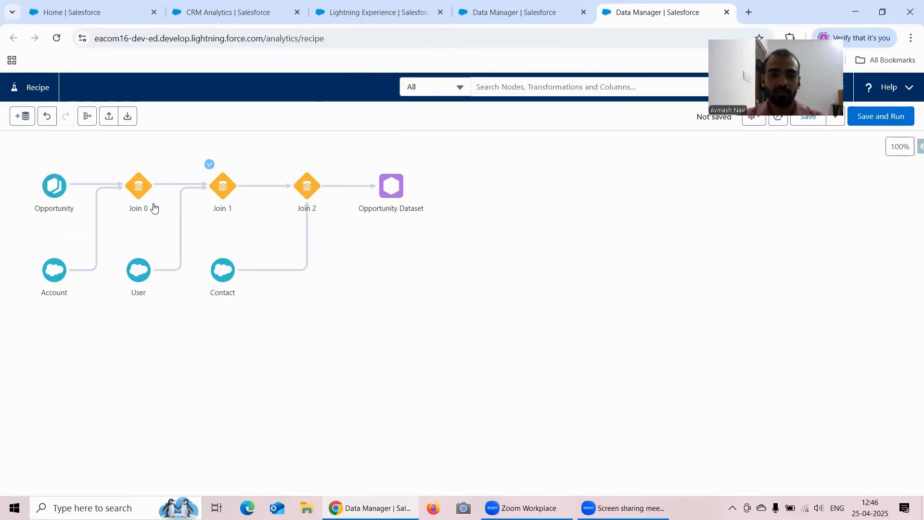
{"action": "left_click", "coordinate": [223, 192]}
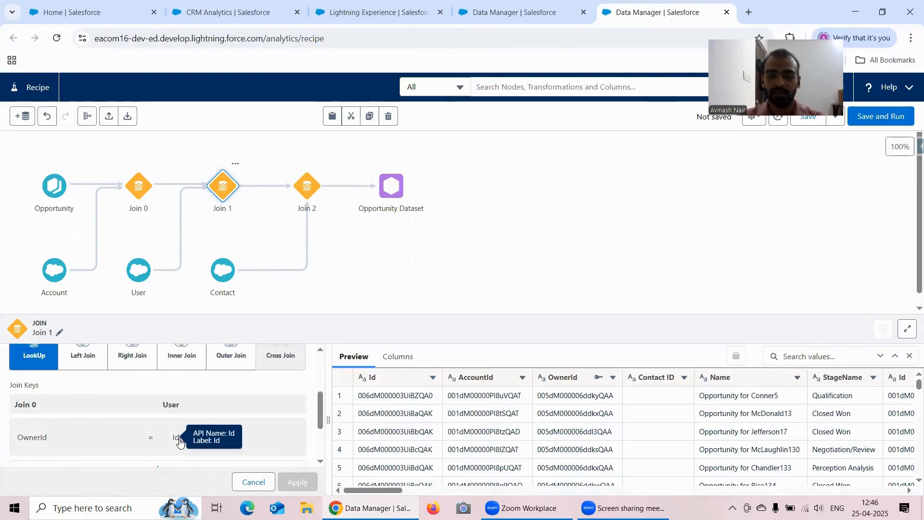
{"action": "left_click", "coordinate": [307, 194]}
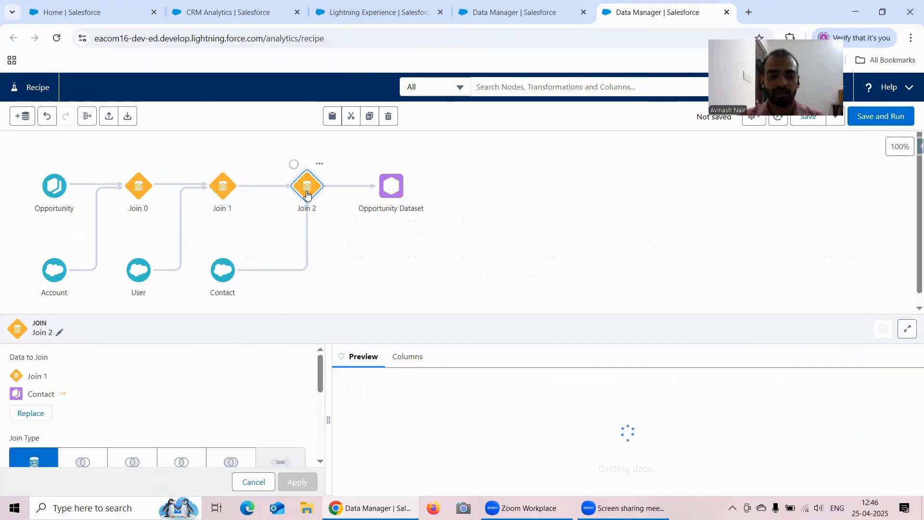
{"action": "scroll", "coordinate": [69, 442], "scroll_direction": "down", "scroll_amount": 3}
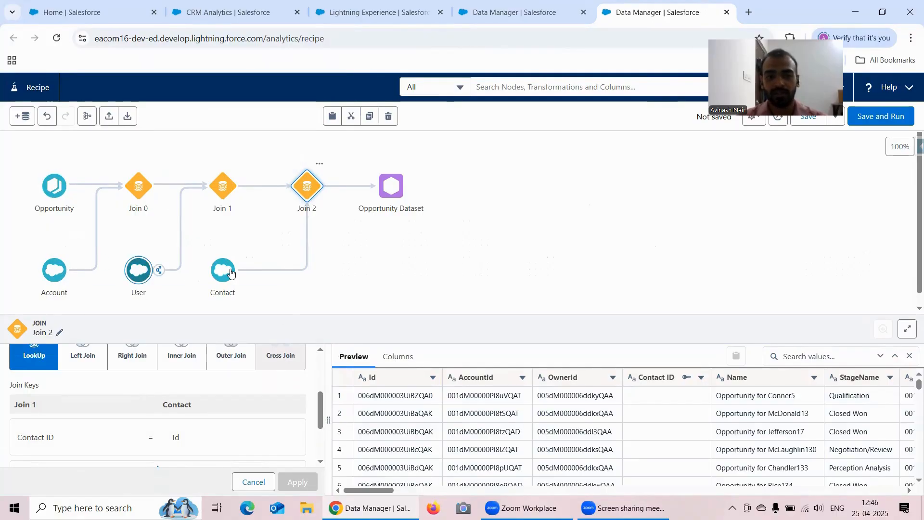
Rename the Join 0 node as "Join Opportunity And Account".
{"action": "left_click", "coordinate": [141, 193]}
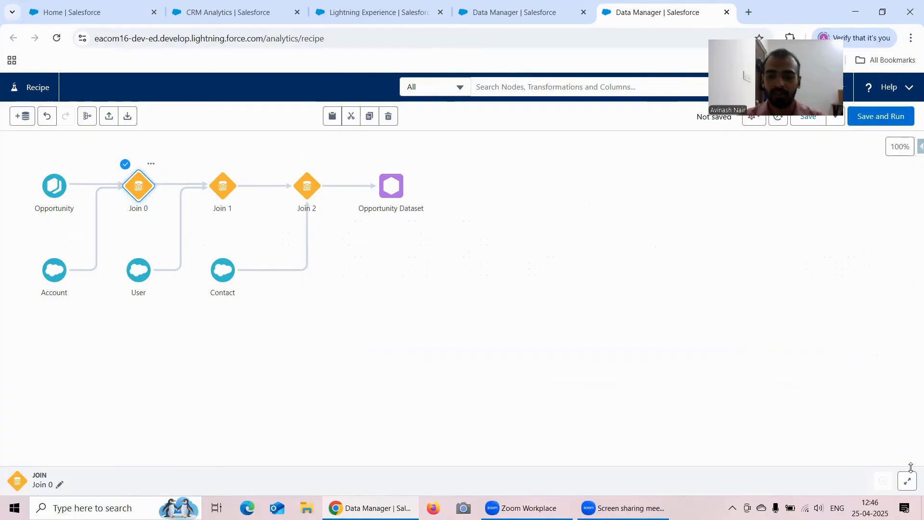
{"action": "left_click", "coordinate": [906, 480]}
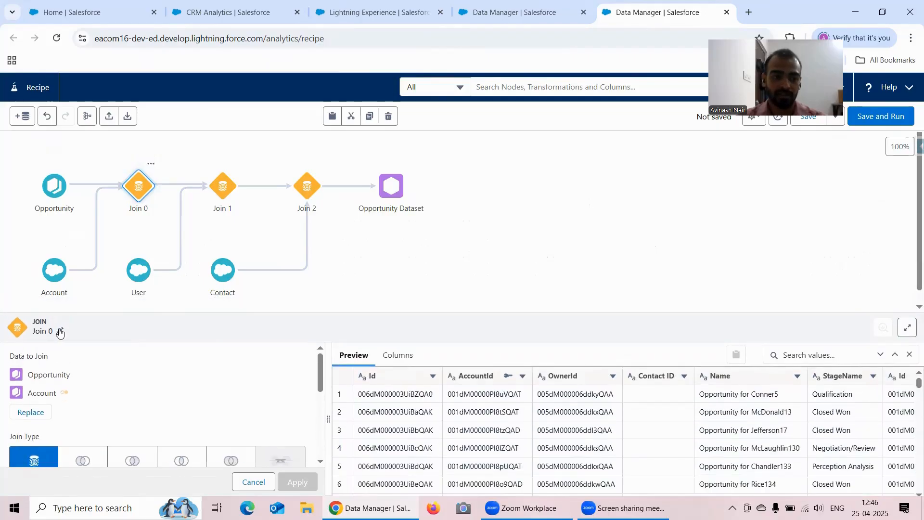
{"action": "left_click", "coordinate": [59, 323]}
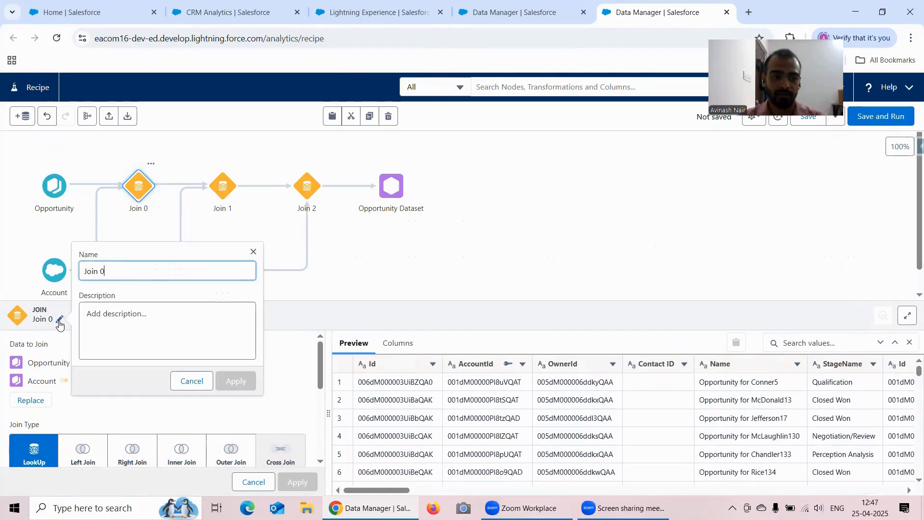
{"action": "key", "text": "BackSpace"}
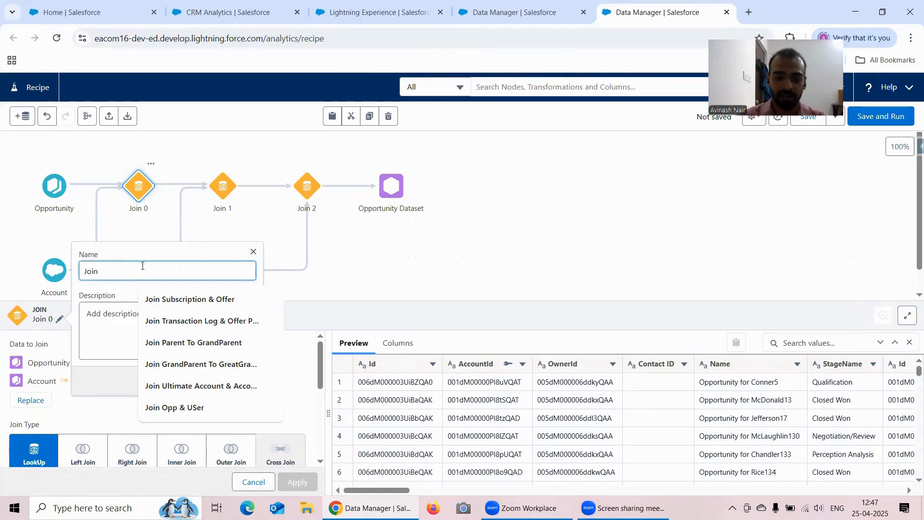
{"action": "type", "text": "Opportun"}
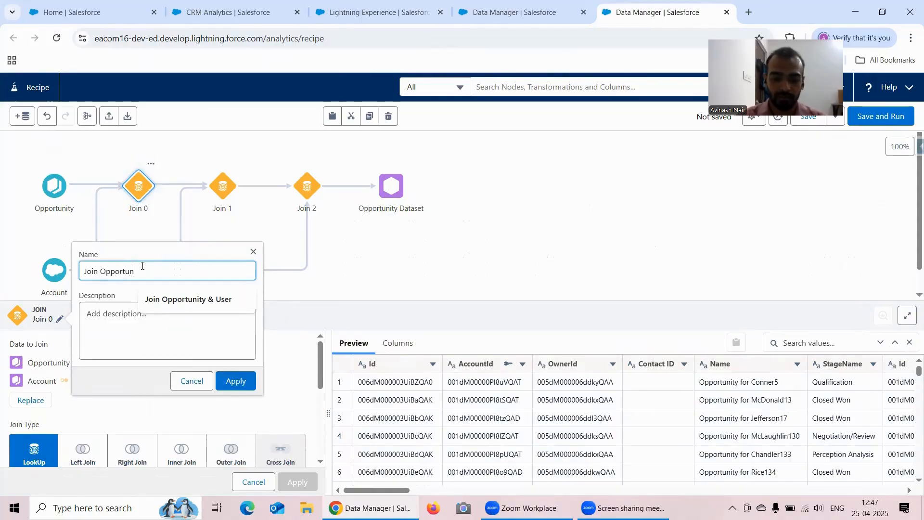
{"action": "type", "text": "ity And Account"}
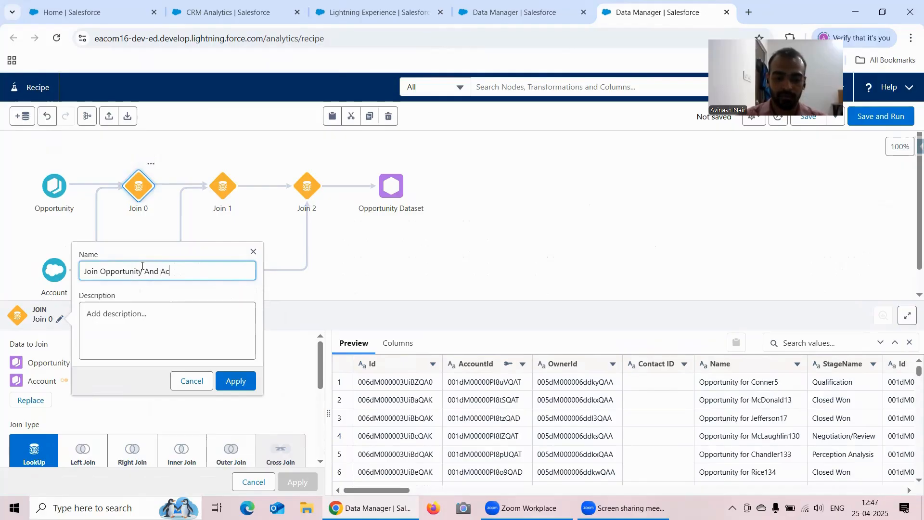
{"action": "left_click", "coordinate": [236, 381]}
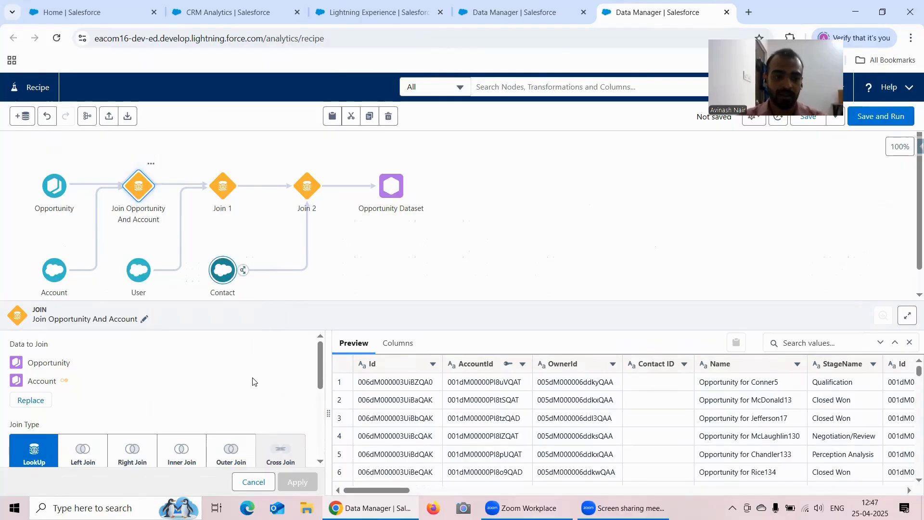
Check the API name prefixes of the Account and User joins and rename the Join 1 node as "Join Opportunity And User".
{"action": "scroll", "coordinate": [253, 381], "scroll_direction": "down", "scroll_amount": 5}
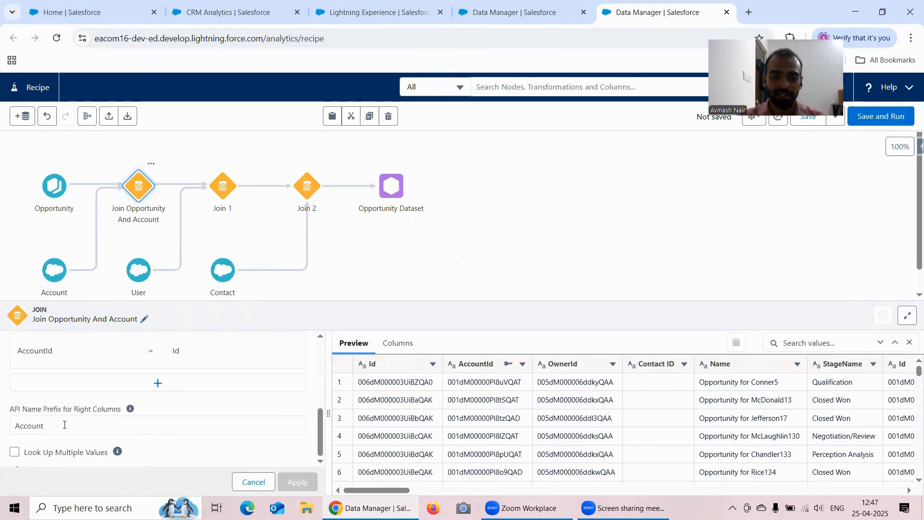
{"action": "left_click", "coordinate": [223, 188]}
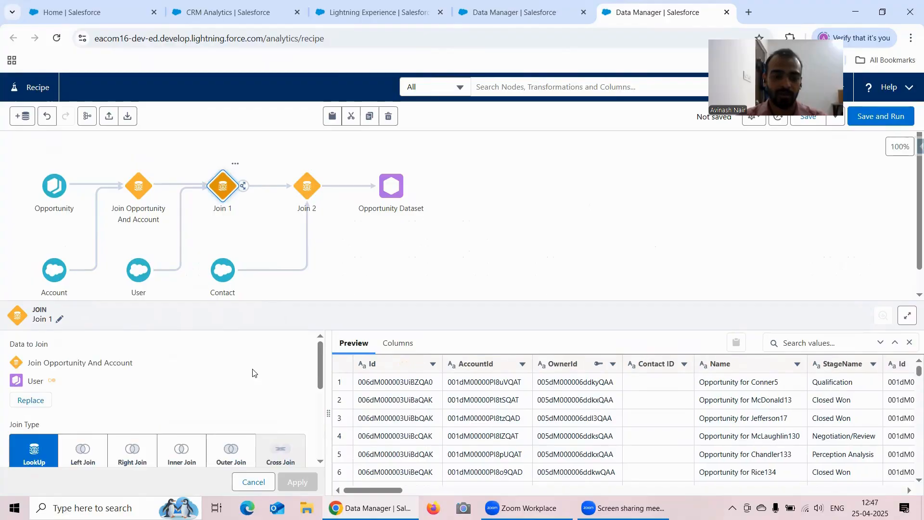
{"action": "scroll", "coordinate": [252, 373], "scroll_direction": "down", "scroll_amount": 5}
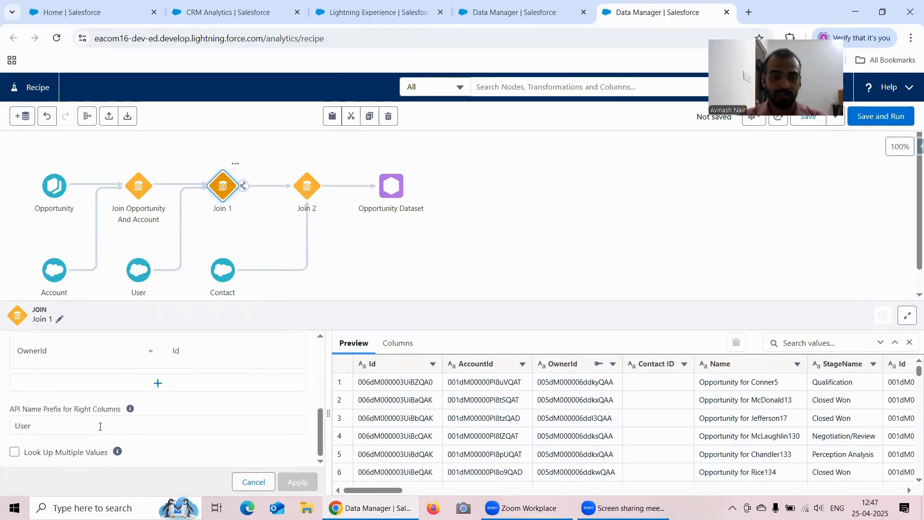
{"action": "scroll", "coordinate": [100, 426], "scroll_direction": "up", "scroll_amount": 5}
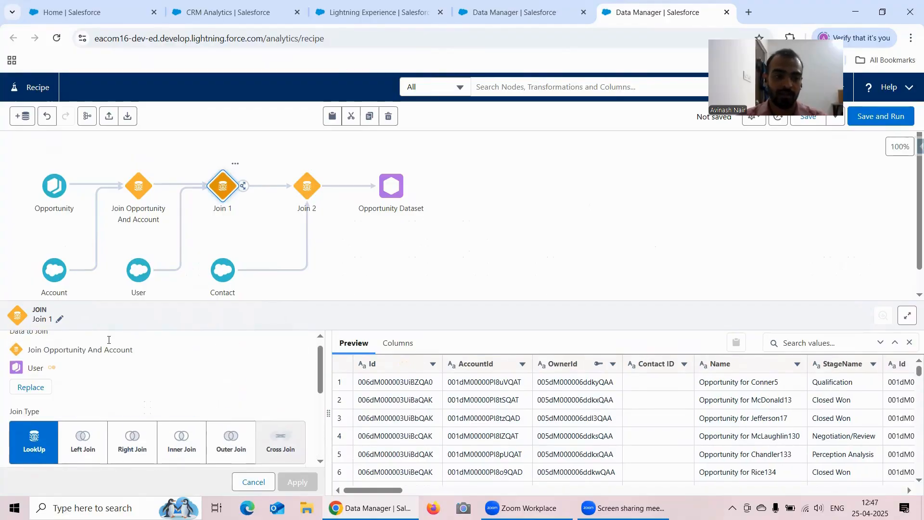
{"action": "left_click", "coordinate": [60, 320]}
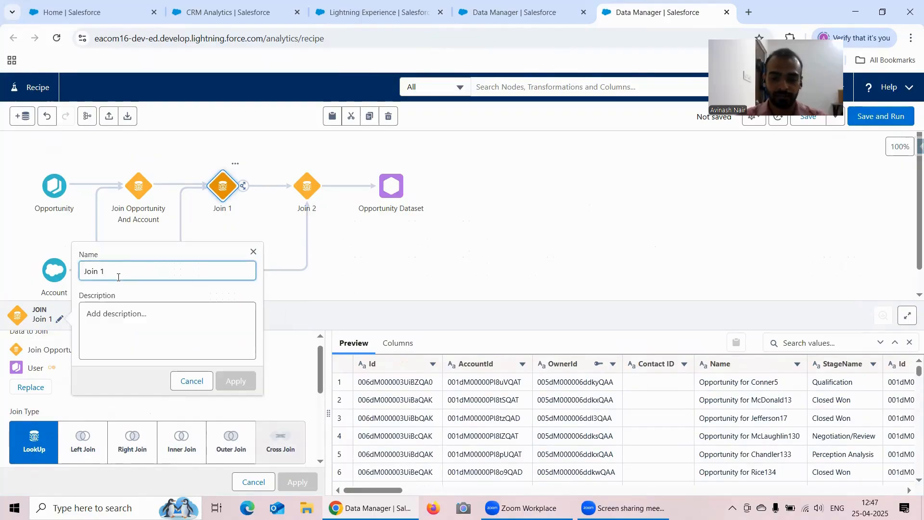
{"action": "key", "text": "BackSpace"}
{"action": "type", "text": "Opportu"}
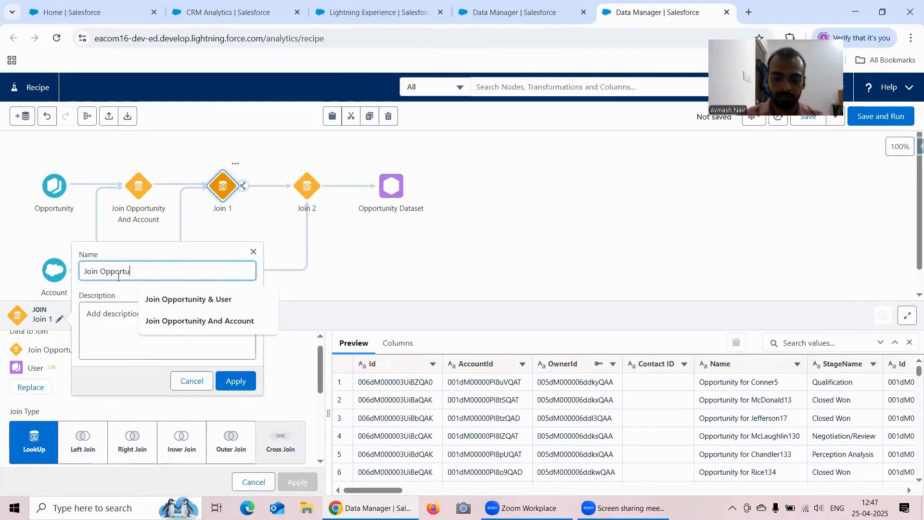
{"action": "type", "text": "nity And User"}
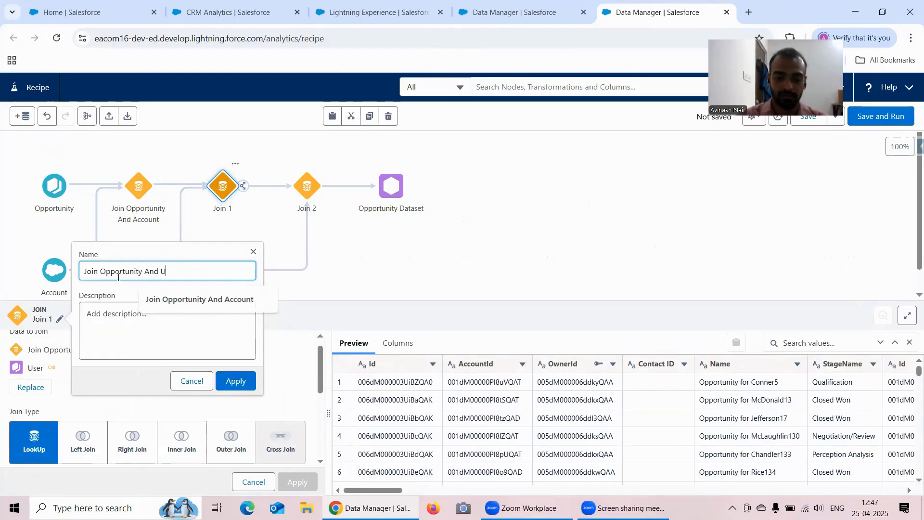
{"action": "left_click", "coordinate": [236, 381]}
Rename the Join 2 node as "Join Opportunity And Contact".
{"action": "left_click", "coordinate": [307, 195]}
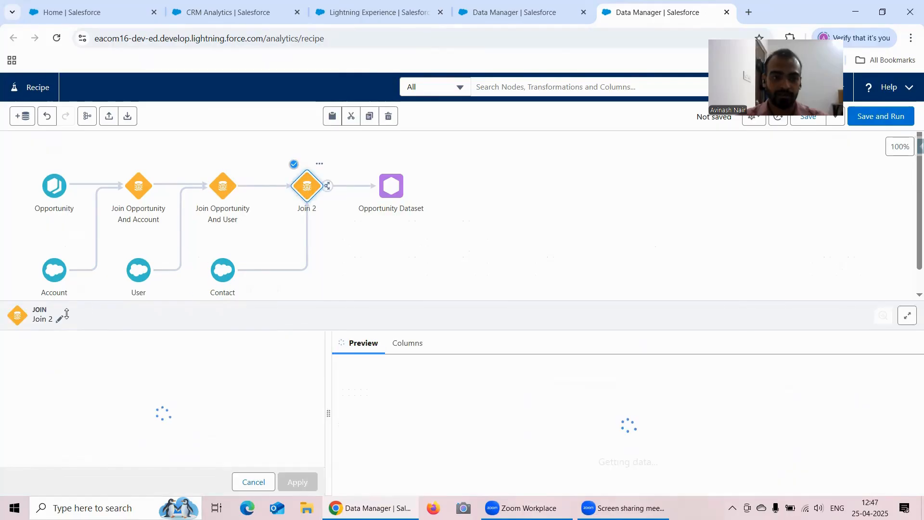
{"action": "left_click", "coordinate": [60, 320]}
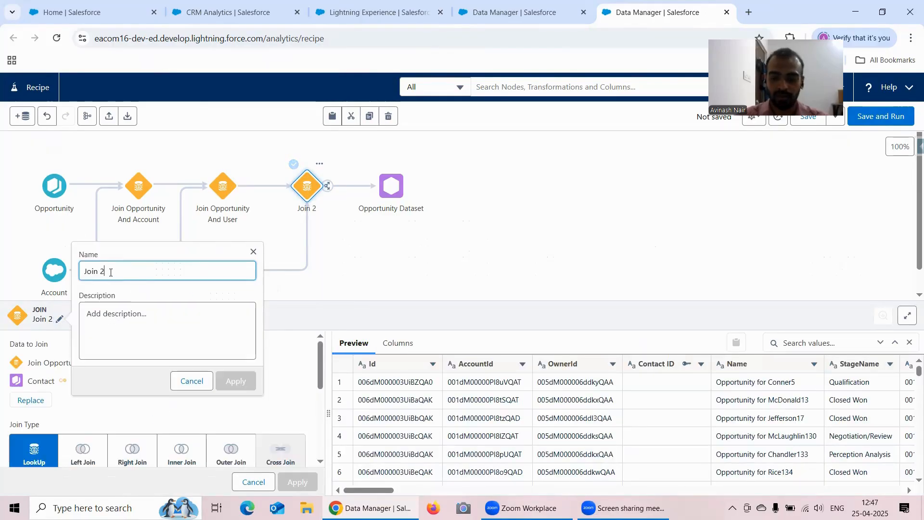
{"action": "key", "text": "BackSpace"}
{"action": "type", "text": "Opportun"}
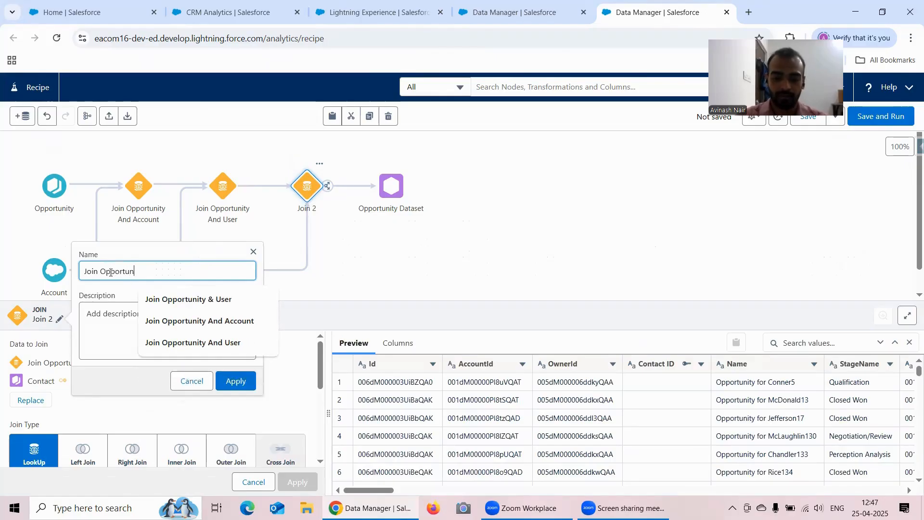
{"action": "type", "text": "ity And COntact"}
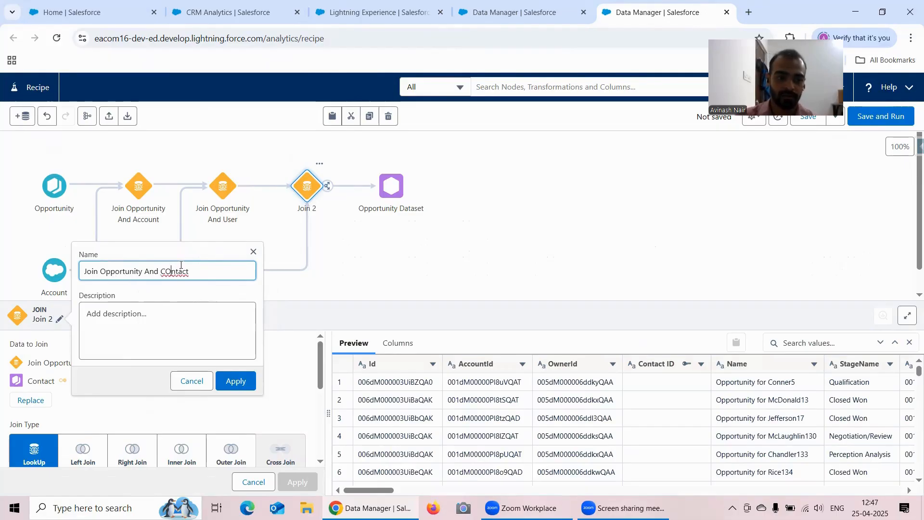
{"action": "key", "text": "BackSpace"}
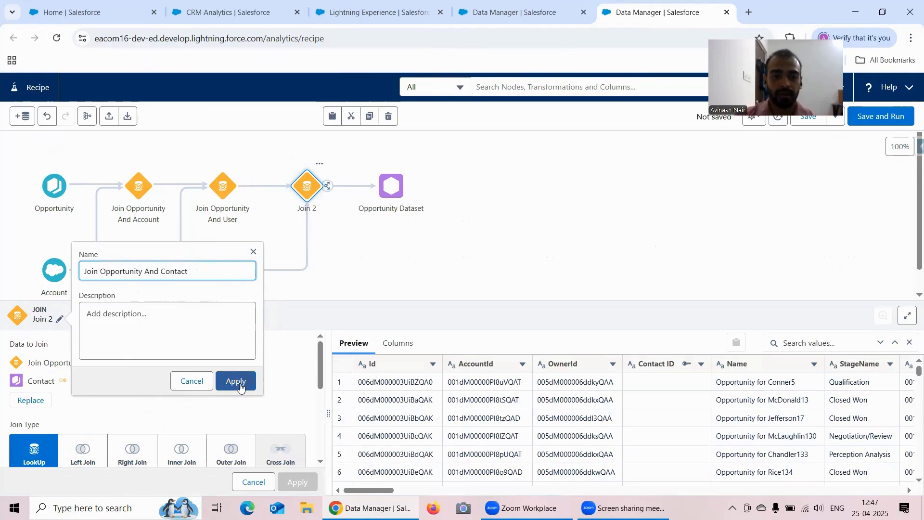
{"action": "left_click", "coordinate": [244, 381]}
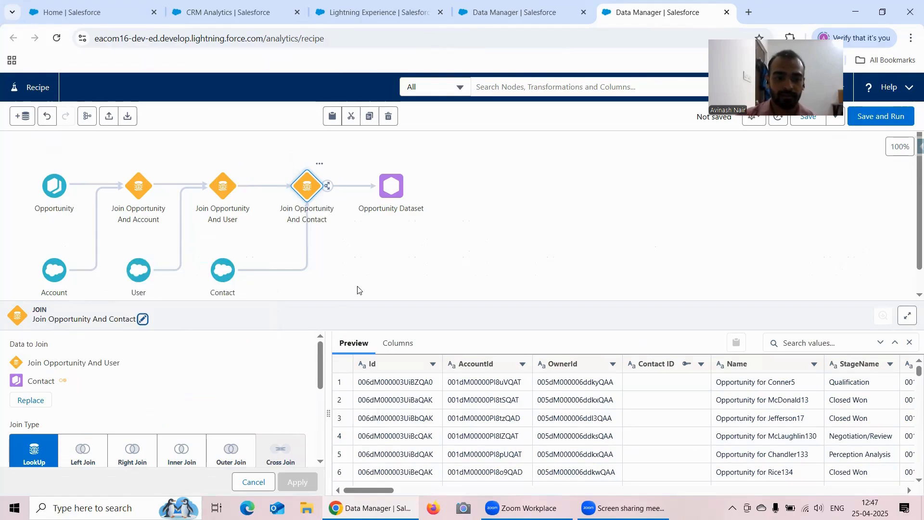
{"action": "left_click", "coordinate": [396, 262]}
Review the Account input's preview data and deselect all of its input columns.
{"action": "left_click", "coordinate": [53, 277]}
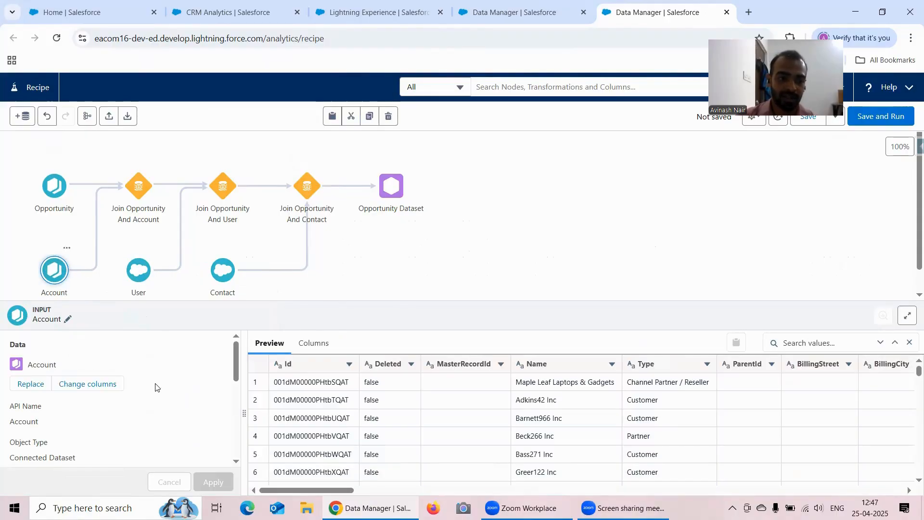
{"action": "scroll", "coordinate": [155, 388], "scroll_direction": "down", "scroll_amount": 5}
{"action": "scroll", "coordinate": [149, 385], "scroll_direction": "up", "scroll_amount": 5}
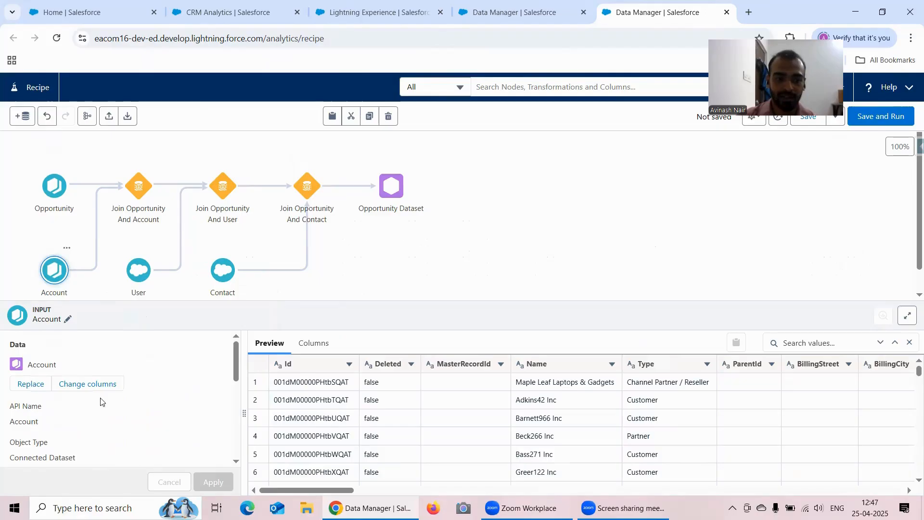
{"action": "left_click_drag", "start_coordinate": [352, 490], "coordinate": [828, 495]}
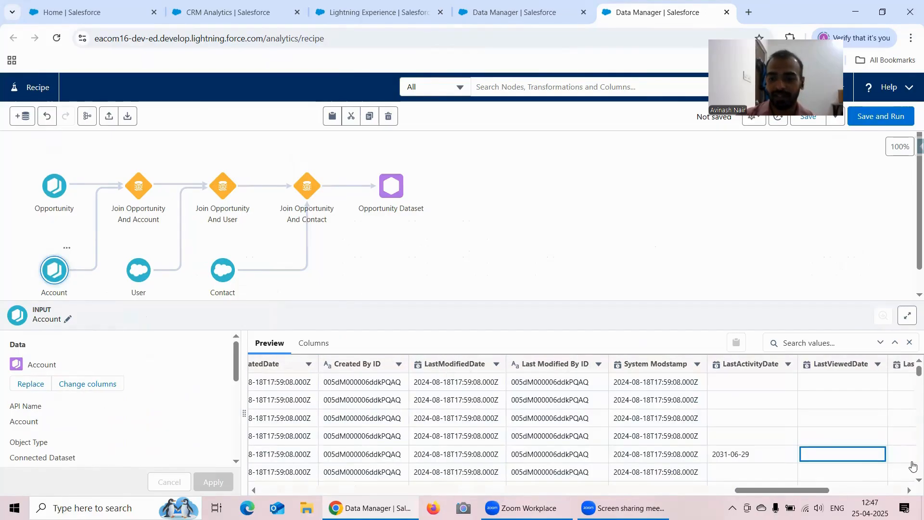
{"action": "left_click", "coordinate": [802, 491]}
{"action": "left_click", "coordinate": [861, 492]}
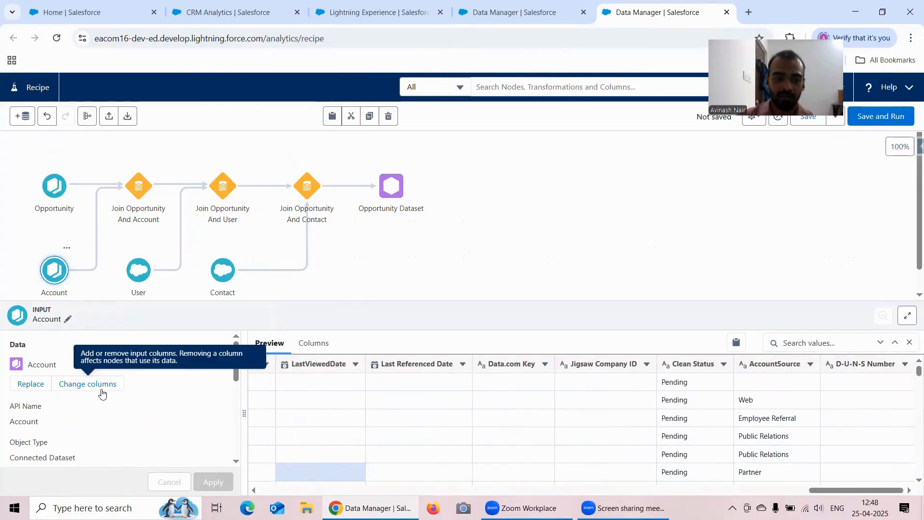
{"action": "left_click", "coordinate": [101, 393]}
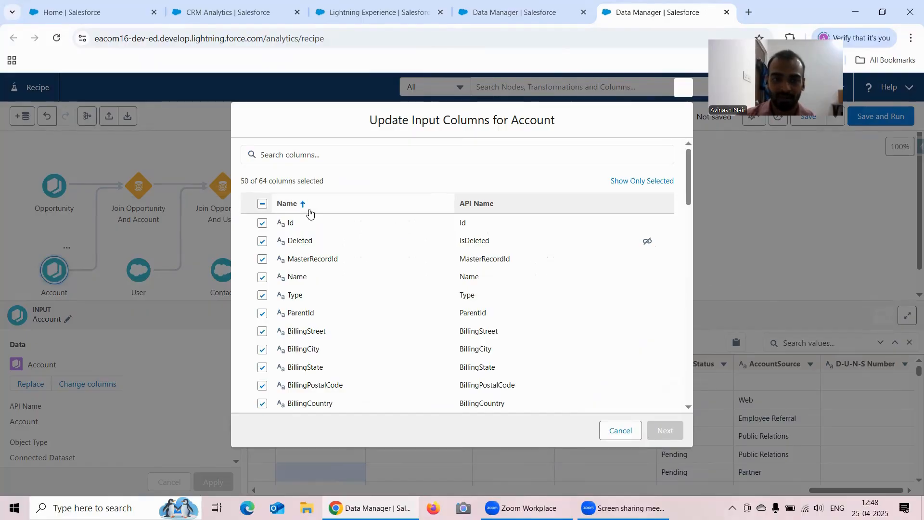
{"action": "left_click", "coordinate": [263, 204]}
{"action": "left_click", "coordinate": [262, 204]}
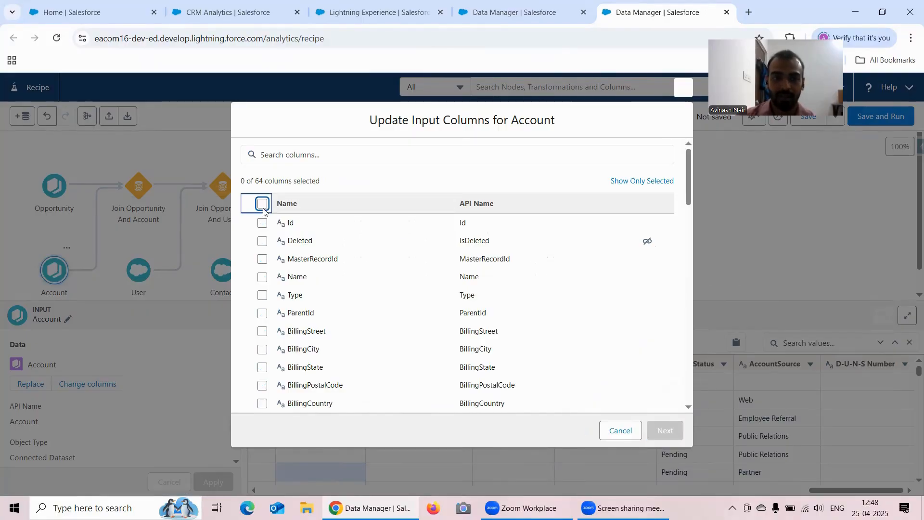
Include only the Id, Name, BillingCountry and Industry columns in the Account input and complete the column update.
{"action": "left_click", "coordinate": [263, 224]}
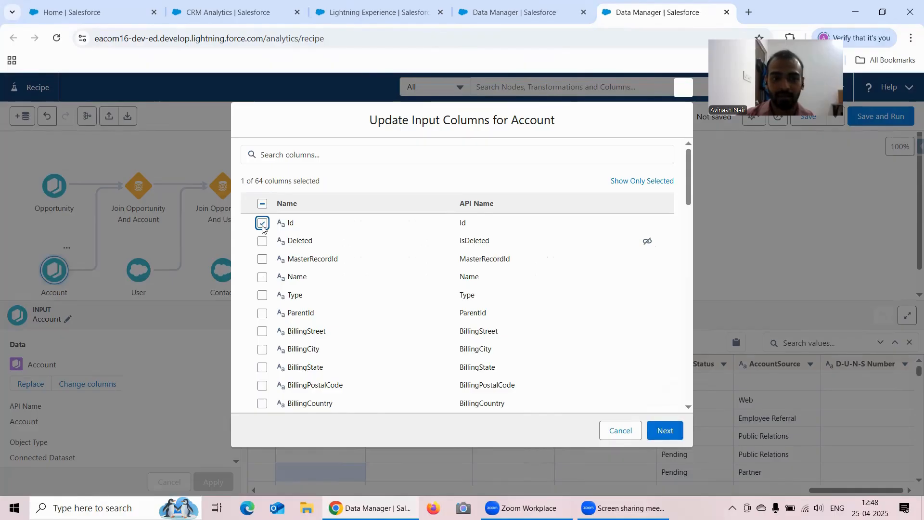
{"action": "left_click", "coordinate": [261, 280]}
{"action": "left_click", "coordinate": [262, 403]}
{"action": "scroll", "coordinate": [333, 330], "scroll_direction": "down", "scroll_amount": 6}
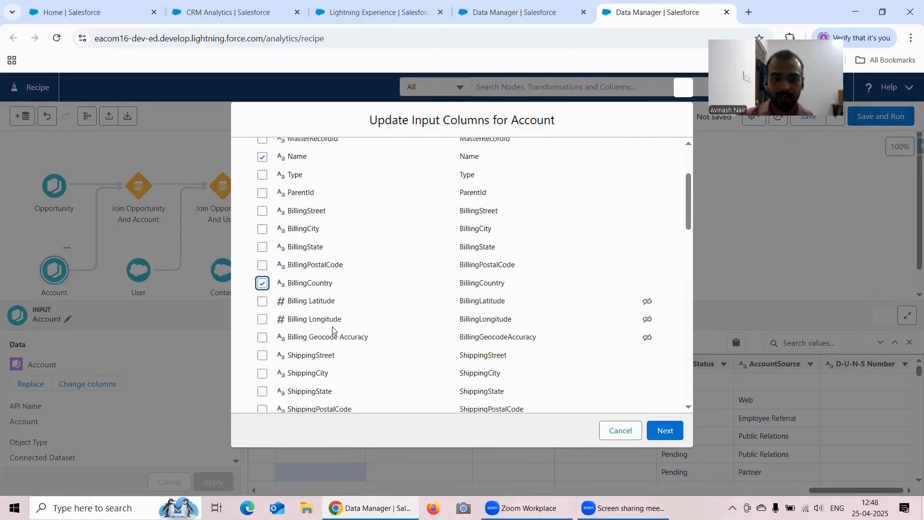
{"action": "scroll", "coordinate": [333, 327], "scroll_direction": "down", "scroll_amount": 4}
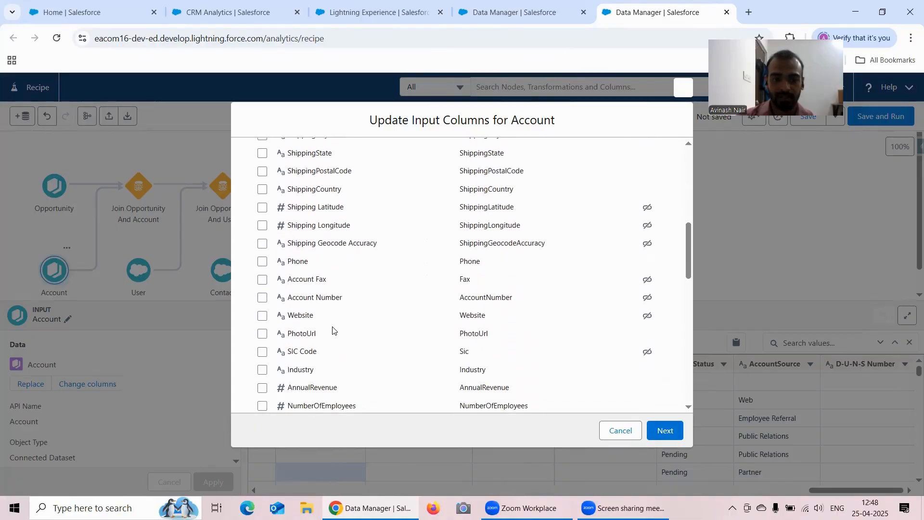
{"action": "left_click", "coordinate": [262, 247]}
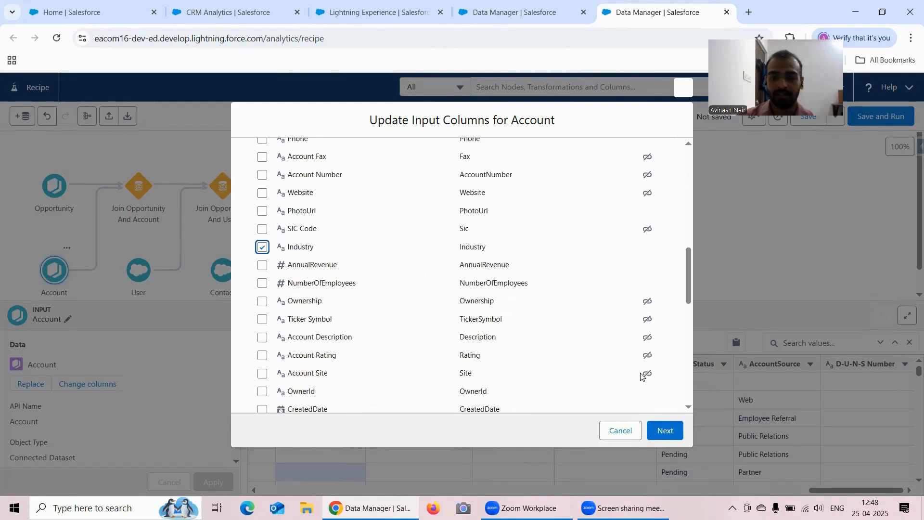
{"action": "left_click", "coordinate": [670, 436]}
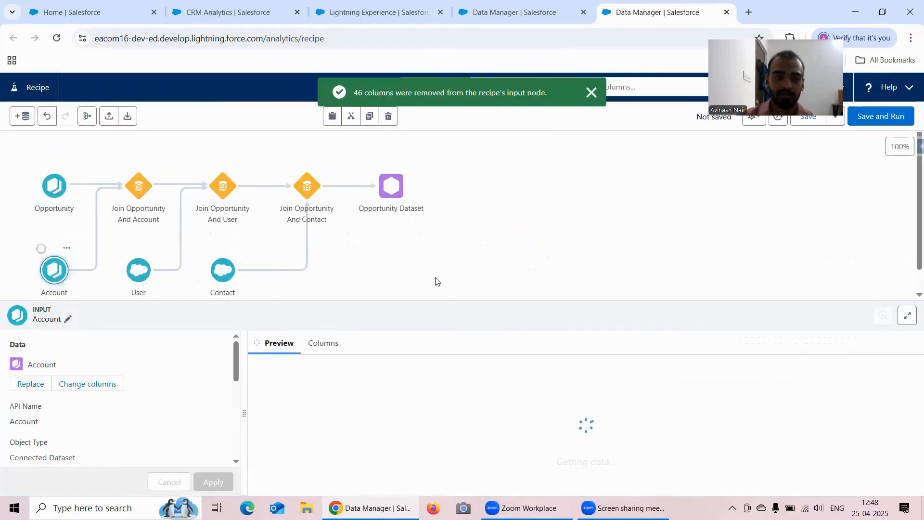
Reduce the User input's columns to only Id and Name.
{"action": "left_click", "coordinate": [143, 272]}
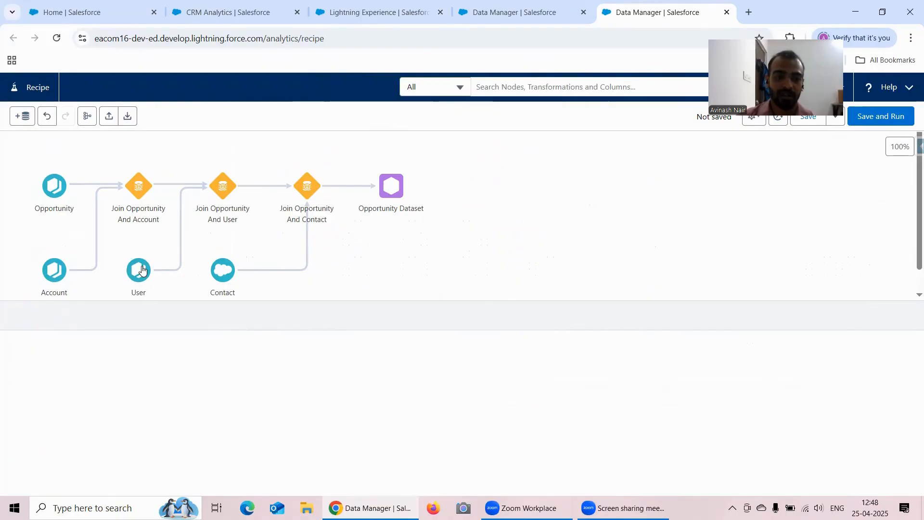
{"action": "left_click", "coordinate": [102, 388]}
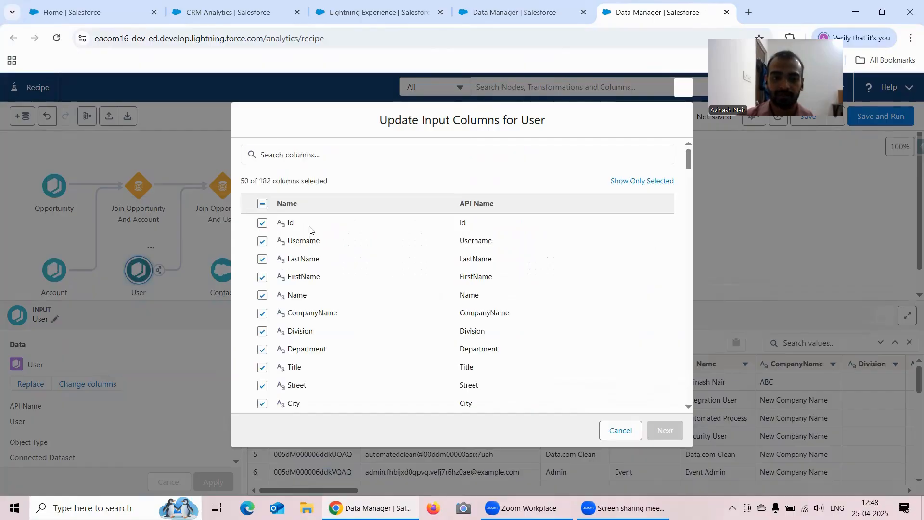
{"action": "left_click", "coordinate": [263, 205]}
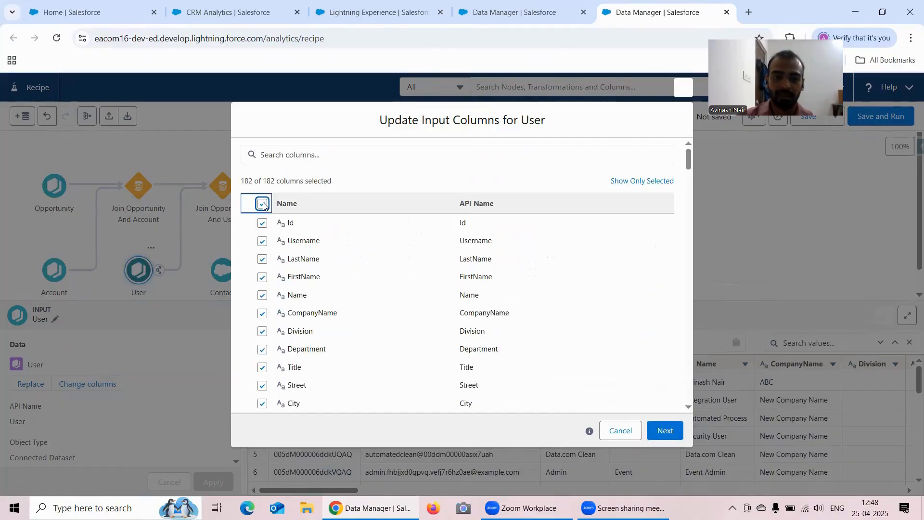
{"action": "left_click", "coordinate": [264, 206]}
{"action": "left_click", "coordinate": [264, 226]}
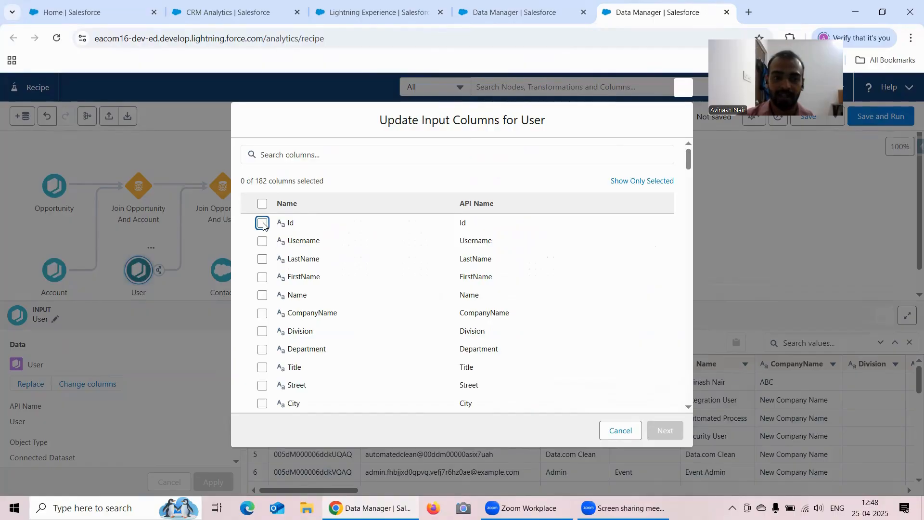
{"action": "left_click", "coordinate": [263, 224]}
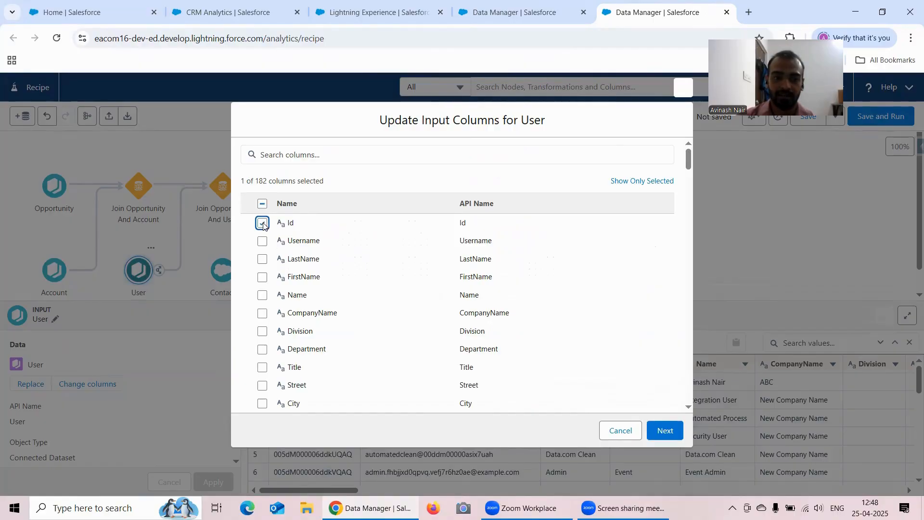
{"action": "left_click", "coordinate": [264, 295]}
{"action": "scroll", "coordinate": [324, 348], "scroll_direction": "down", "scroll_amount": 3}
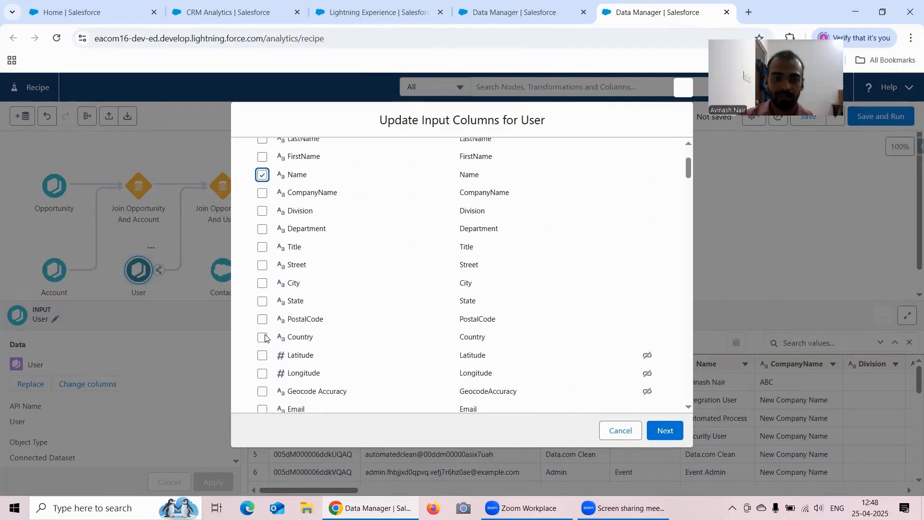
{"action": "left_click", "coordinate": [664, 432]}
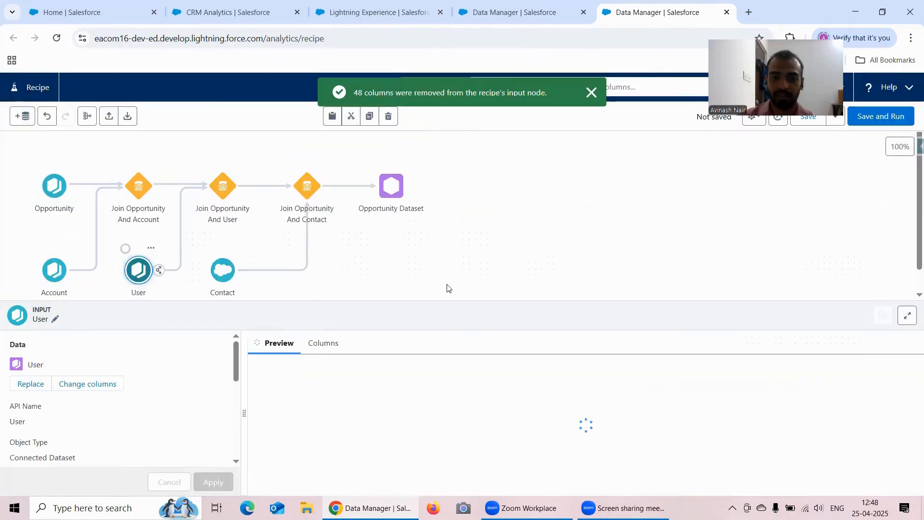
Open the Contact input's column selection, review the available columns and deselect all of them.
{"action": "left_click", "coordinate": [223, 275]}
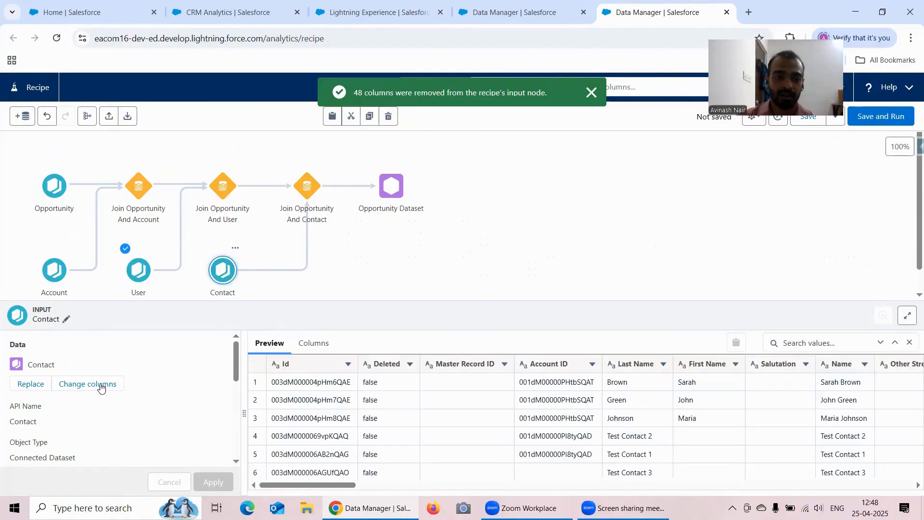
{"action": "left_click", "coordinate": [87, 384]}
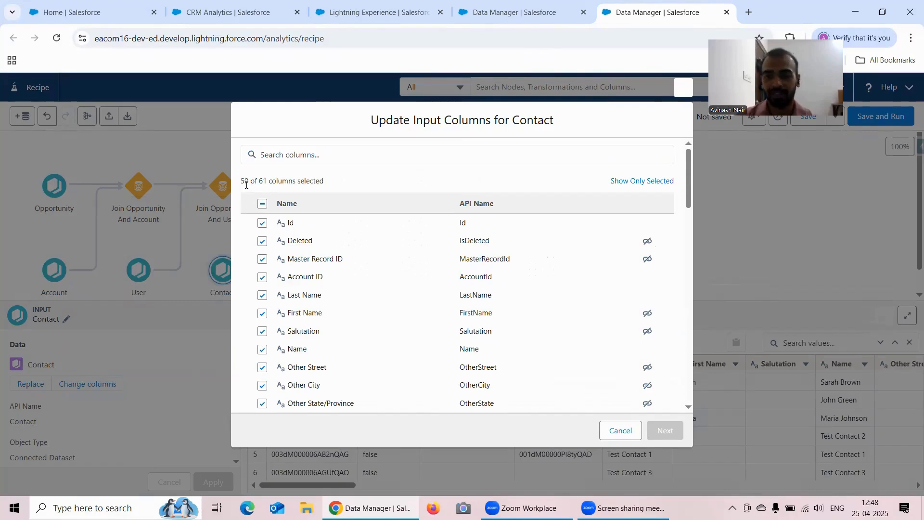
{"action": "scroll", "coordinate": [336, 285], "scroll_direction": "down", "scroll_amount": 7}
{"action": "scroll", "coordinate": [336, 285], "scroll_direction": "down", "scroll_amount": 10}
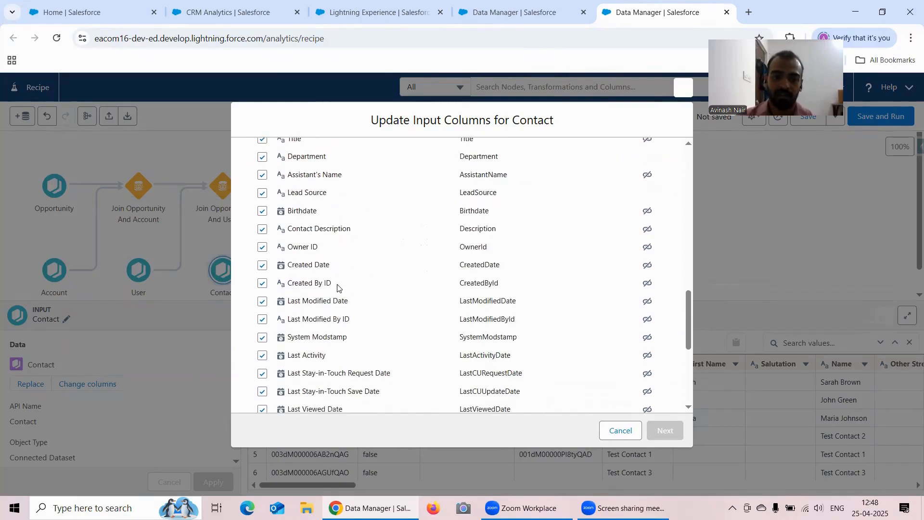
{"action": "scroll", "coordinate": [337, 287], "scroll_direction": "up", "scroll_amount": 5}
{"action": "scroll", "coordinate": [337, 287], "scroll_direction": "up", "scroll_amount": 12}
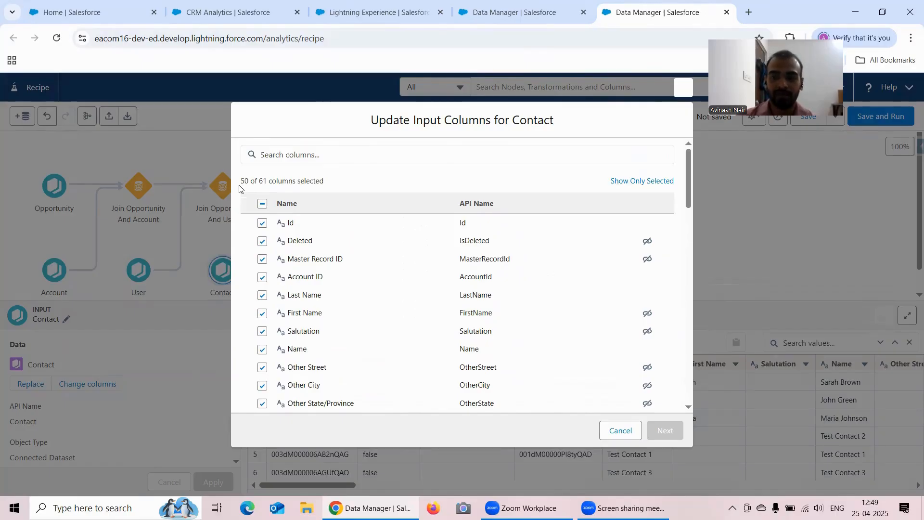
{"action": "left_click", "coordinate": [261, 204]}
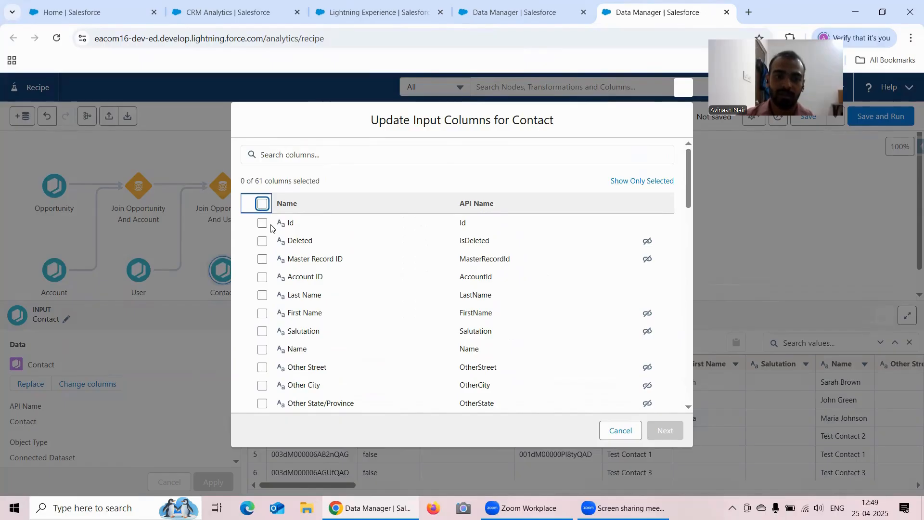
Include only the Id and Name columns in the Contact input and complete the column update.
{"action": "left_click", "coordinate": [264, 223]}
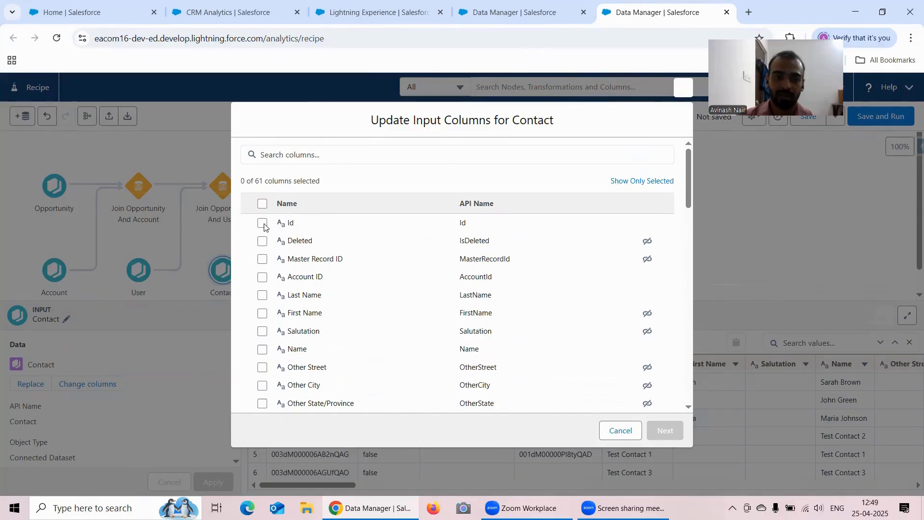
{"action": "left_click", "coordinate": [265, 225]}
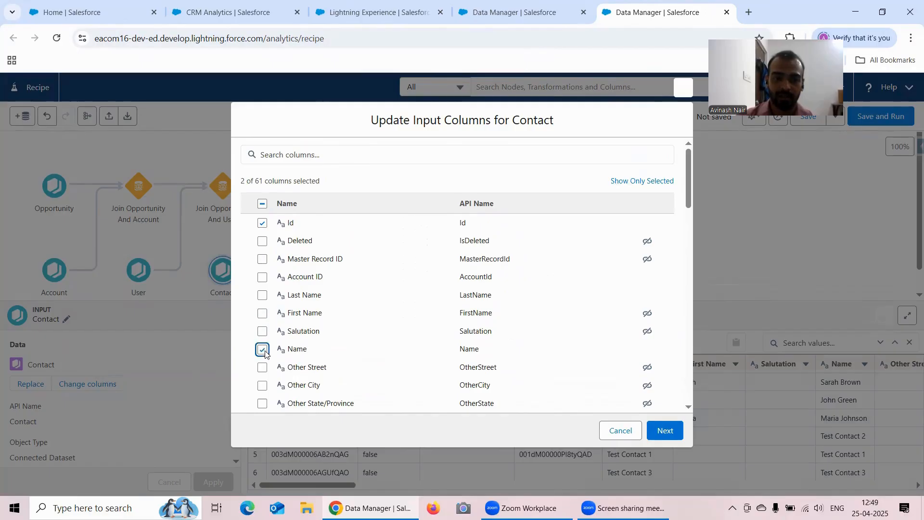
{"action": "scroll", "coordinate": [330, 330], "scroll_direction": "down", "scroll_amount": 3}
{"action": "scroll", "coordinate": [346, 322], "scroll_direction": "down", "scroll_amount": 6}
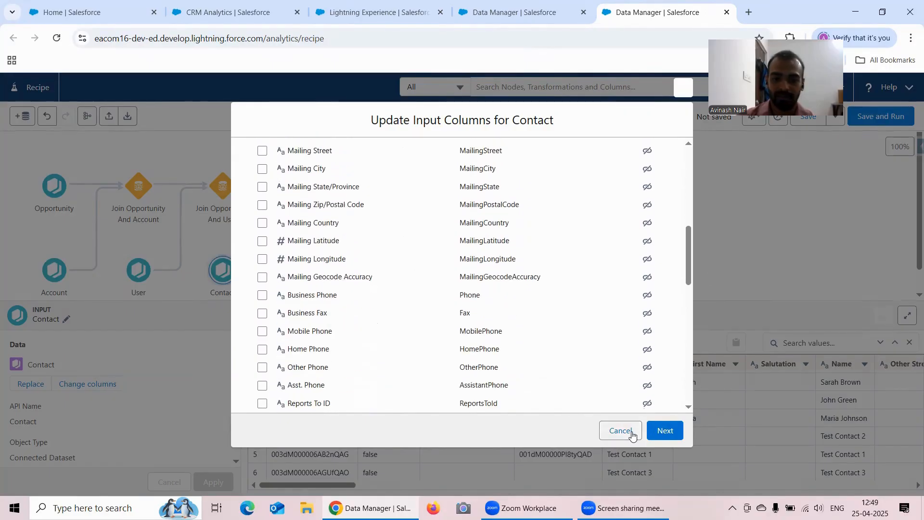
{"action": "left_click", "coordinate": [675, 433]}
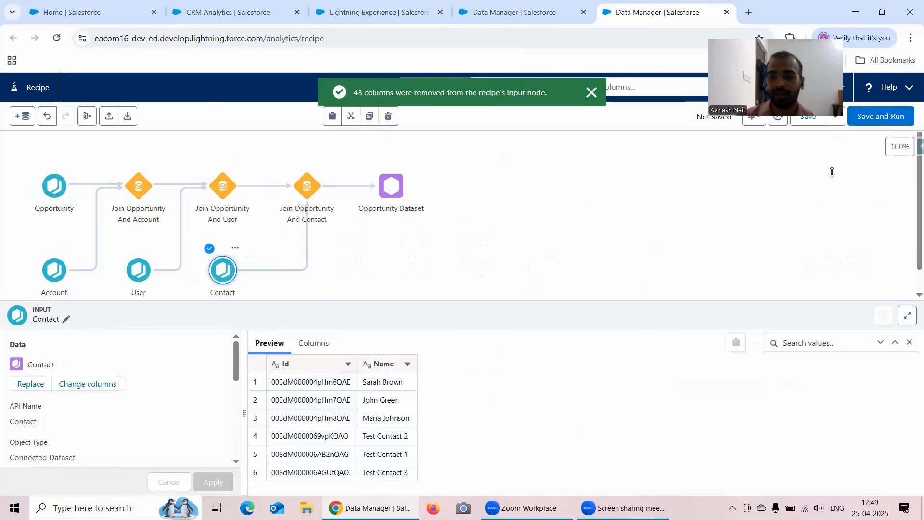
Check the existing recipe names, and save and run this recipe under the name "Free Session 19".
{"action": "left_click", "coordinate": [485, 17]}
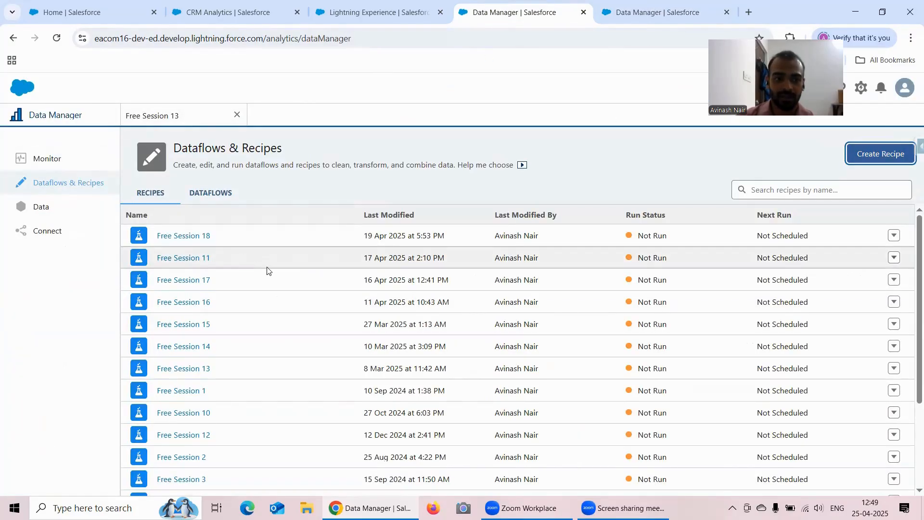
{"action": "left_click", "coordinate": [633, 19]}
{"action": "left_click", "coordinate": [870, 124]}
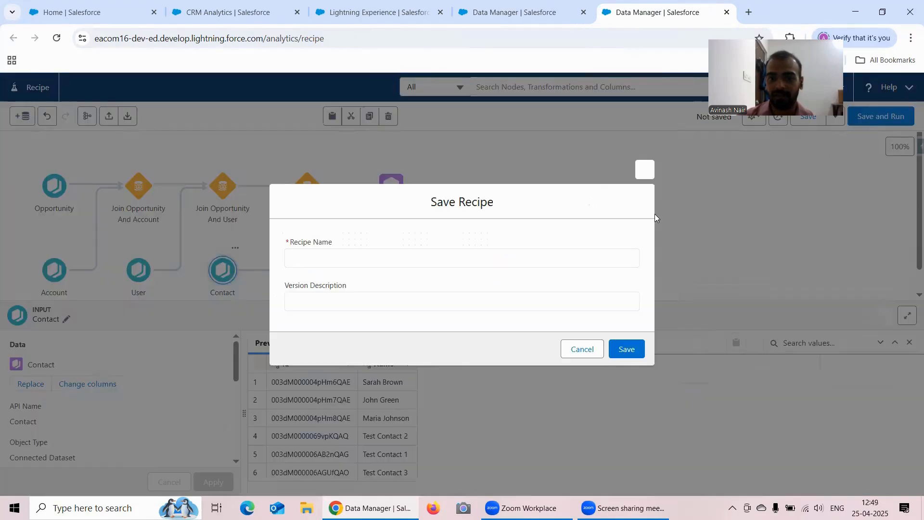
{"action": "left_click", "coordinate": [377, 263]}
{"action": "type", "text": "F"}
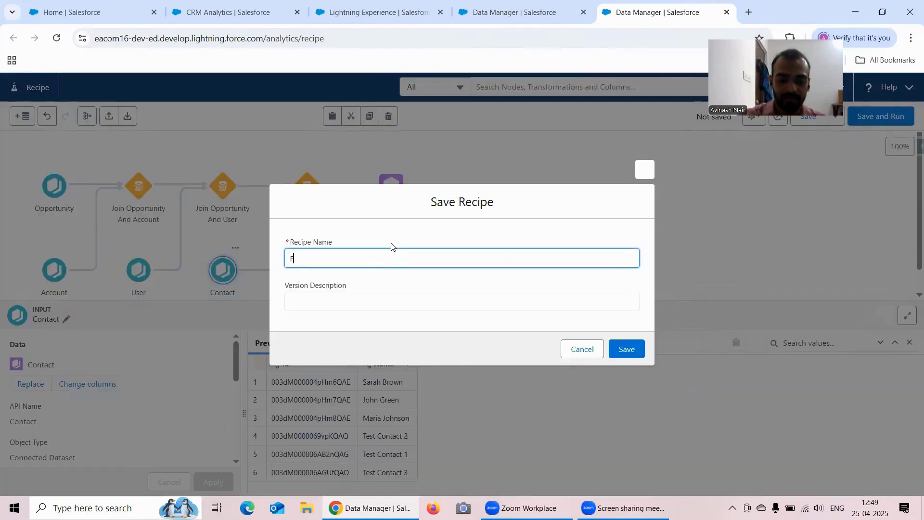
{"action": "type", "text": "ree Sessi"}
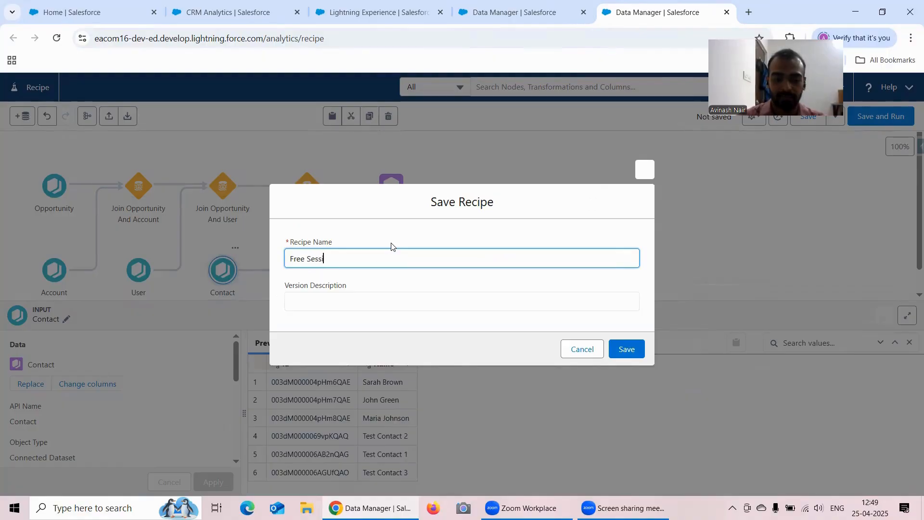
{"action": "type", "text": "on 19"}
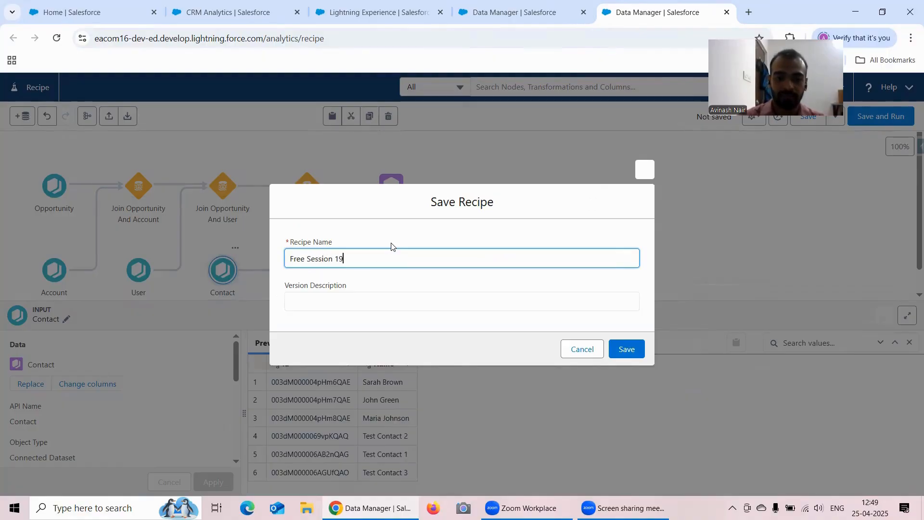
{"action": "left_click", "coordinate": [634, 349]}
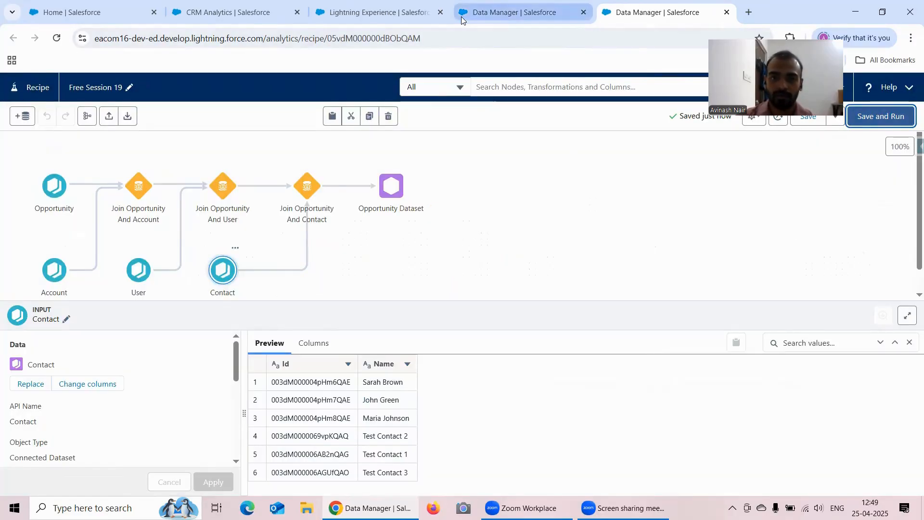
Monitor the Contact and Opportunity syncs and the Free Session 19 recipe run, refreshing the job list repeatedly.
{"action": "left_click", "coordinate": [515, 12]}
{"action": "left_click", "coordinate": [68, 163]}
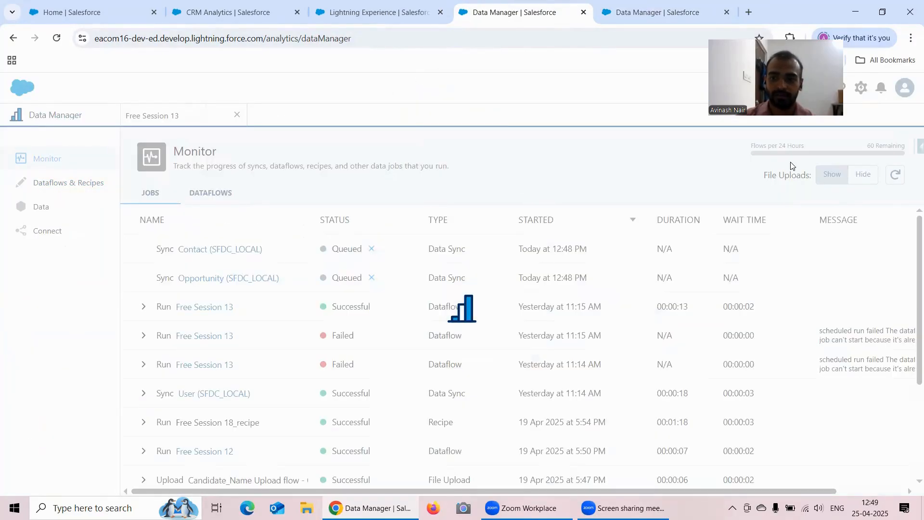
{"action": "left_click", "coordinate": [896, 176]}
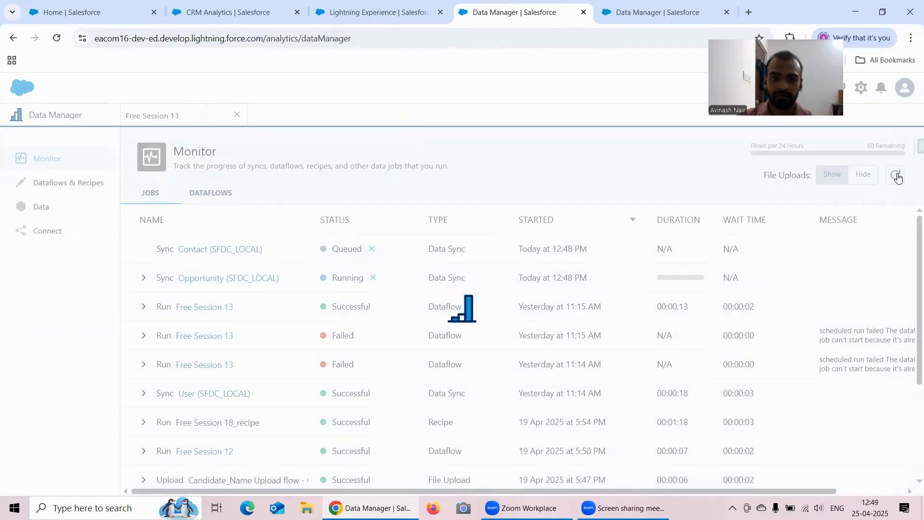
{"action": "left_click", "coordinate": [896, 176]}
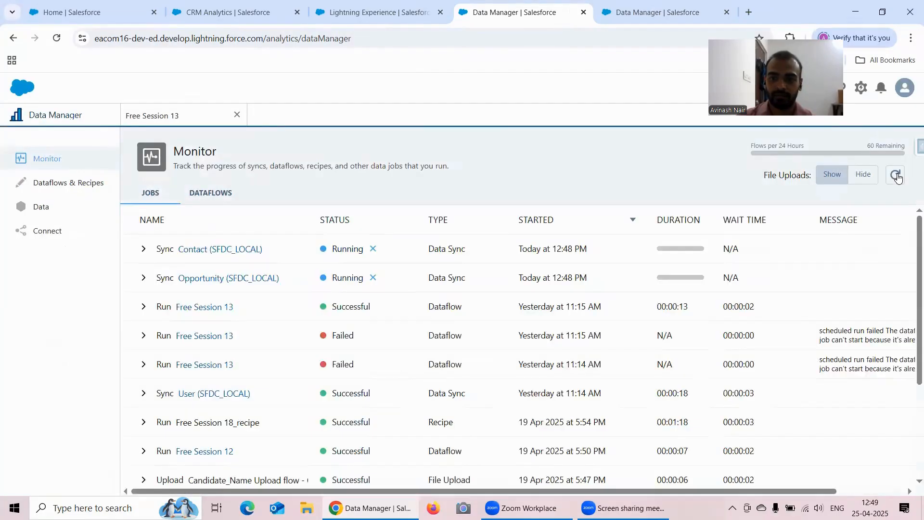
{"action": "left_click", "coordinate": [896, 176]}
{"action": "left_click", "coordinate": [896, 176]}
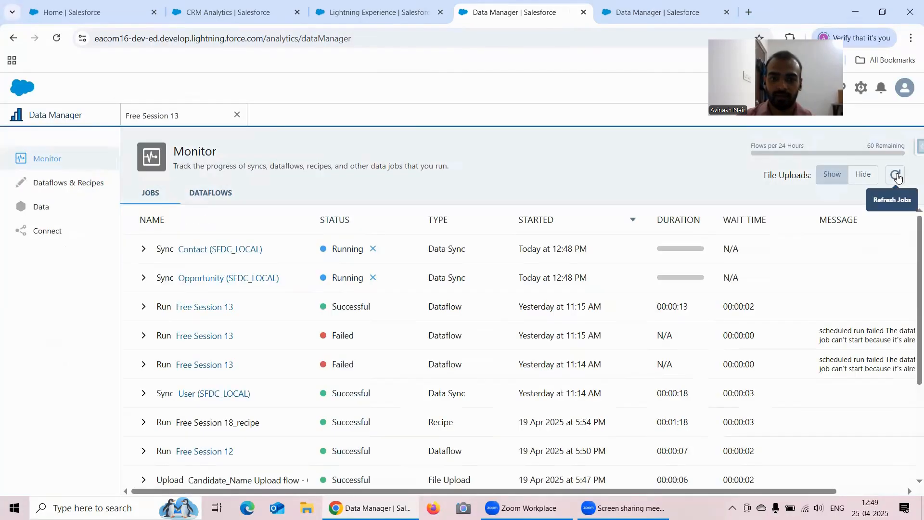
{"action": "left_click", "coordinate": [896, 179]}
{"action": "left_click", "coordinate": [896, 178]}
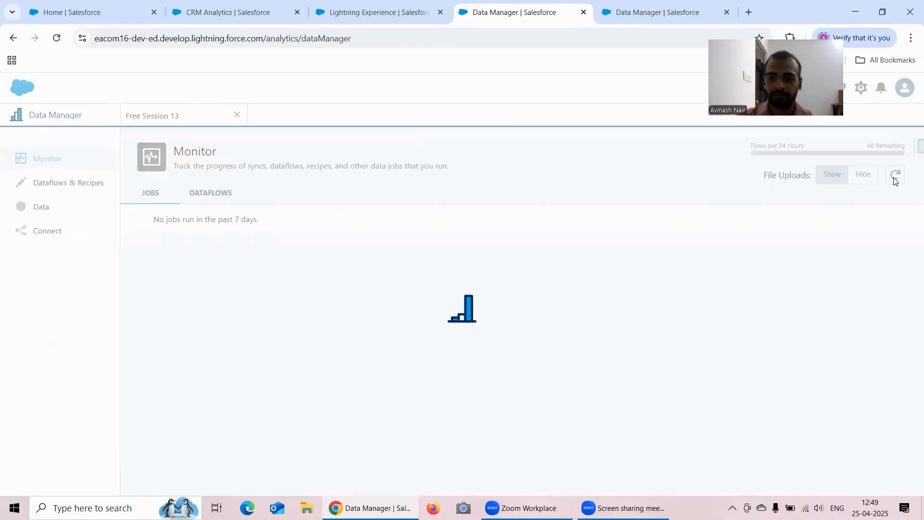
{"action": "left_click", "coordinate": [896, 179]}
{"action": "left_click", "coordinate": [896, 178]}
{"action": "left_click", "coordinate": [896, 178]}
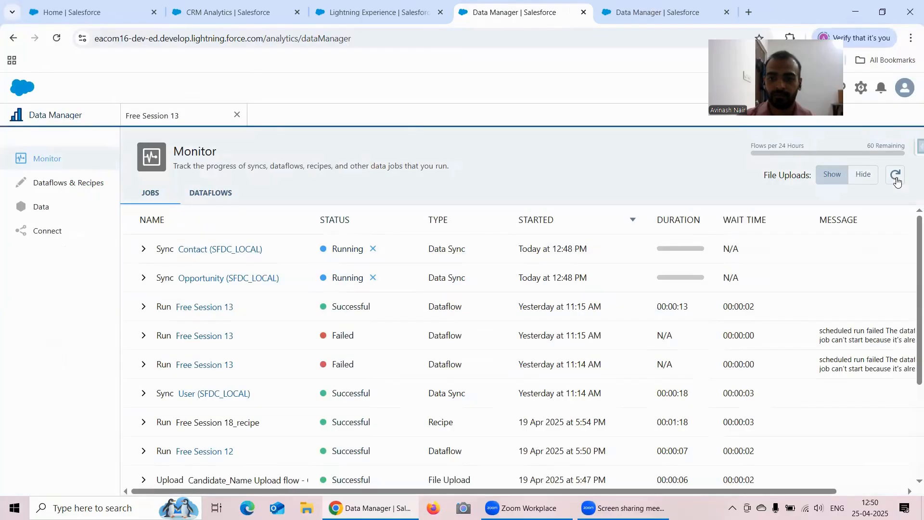
{"action": "left_click", "coordinate": [896, 178]}
{"action": "left_click", "coordinate": [896, 178]}
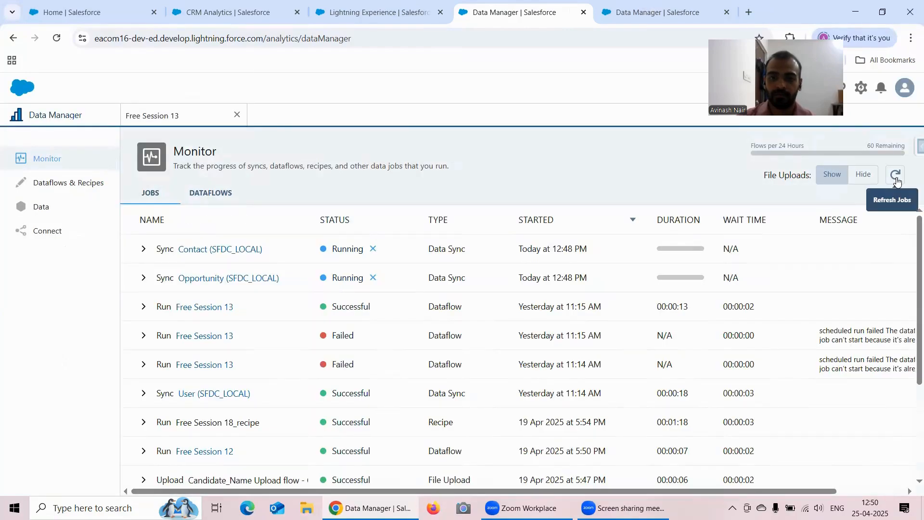
{"action": "left_click", "coordinate": [896, 178]}
{"action": "left_click", "coordinate": [896, 178]}
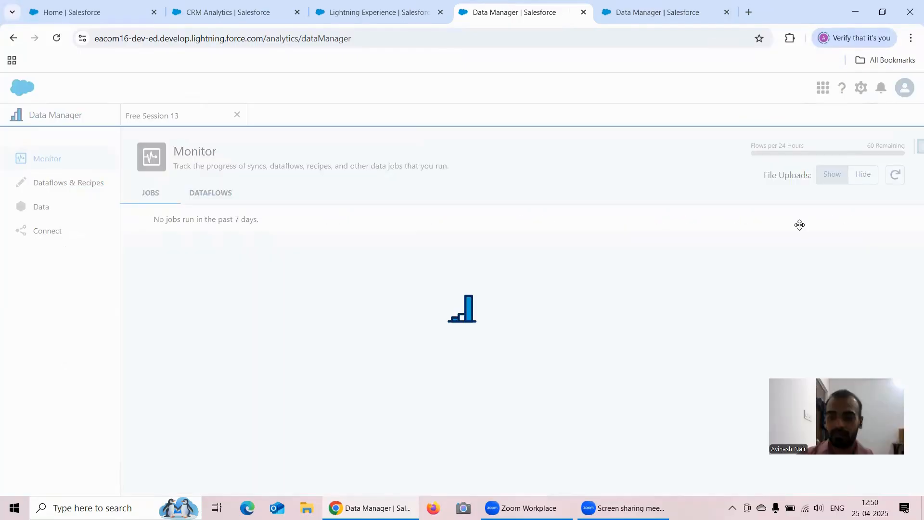
{"action": "left_click", "coordinate": [894, 176]}
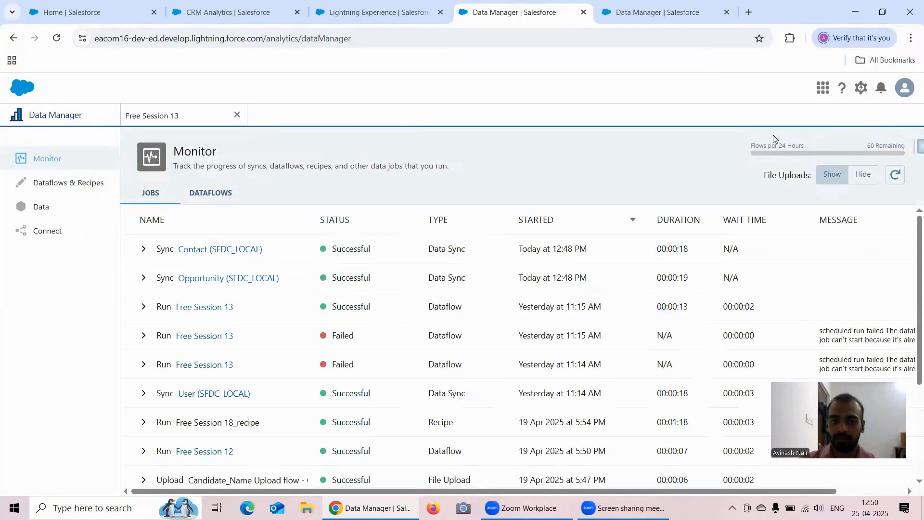
{"action": "left_click", "coordinate": [894, 176]}
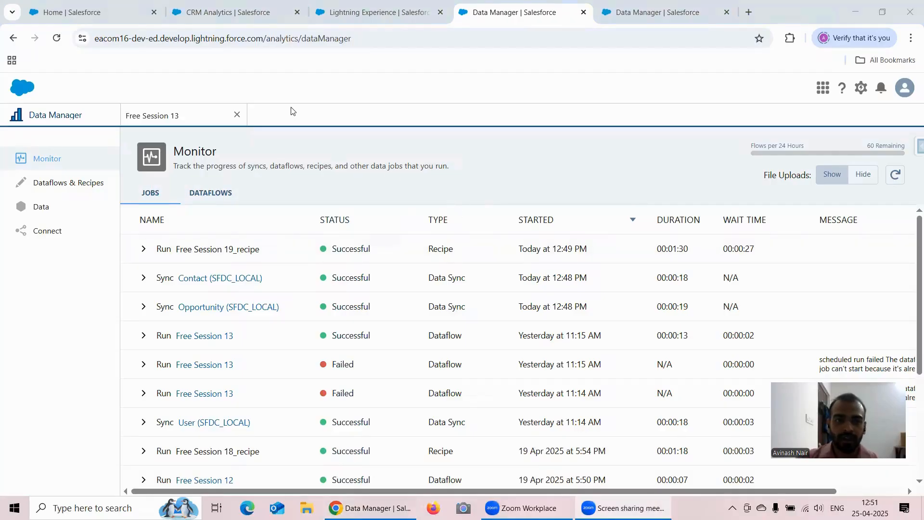
Switch to Analytics Studio, browse the available apps and open the Recipe Dataset app.
{"action": "left_click", "coordinate": [212, 14]}
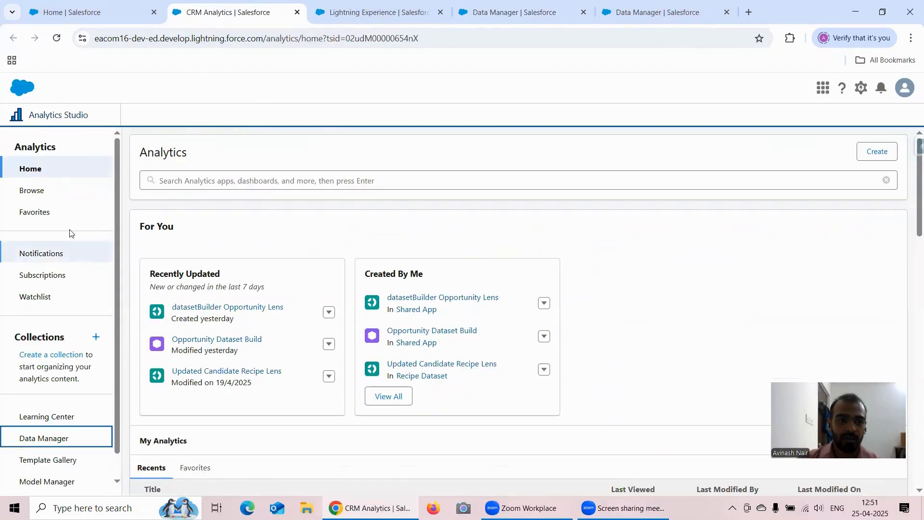
{"action": "left_click", "coordinate": [36, 191]}
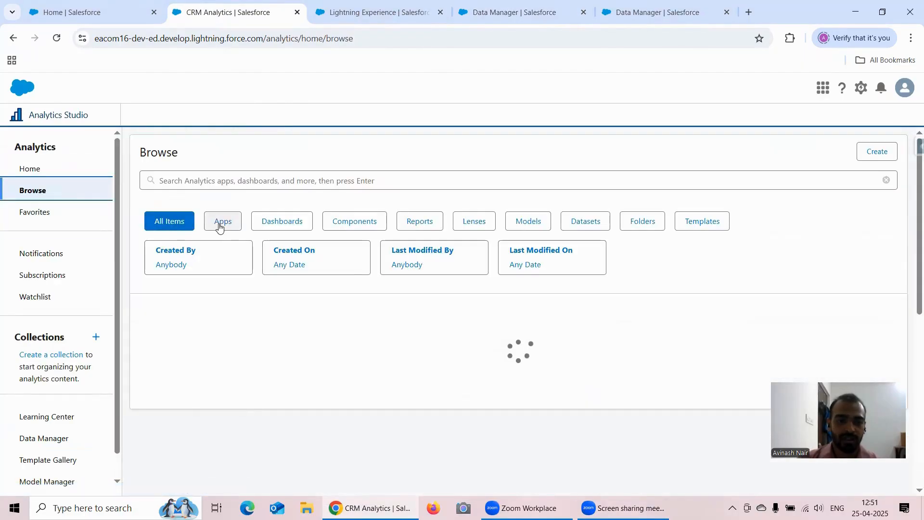
{"action": "left_click", "coordinate": [219, 224]}
{"action": "scroll", "coordinate": [249, 331], "scroll_direction": "down", "scroll_amount": 1}
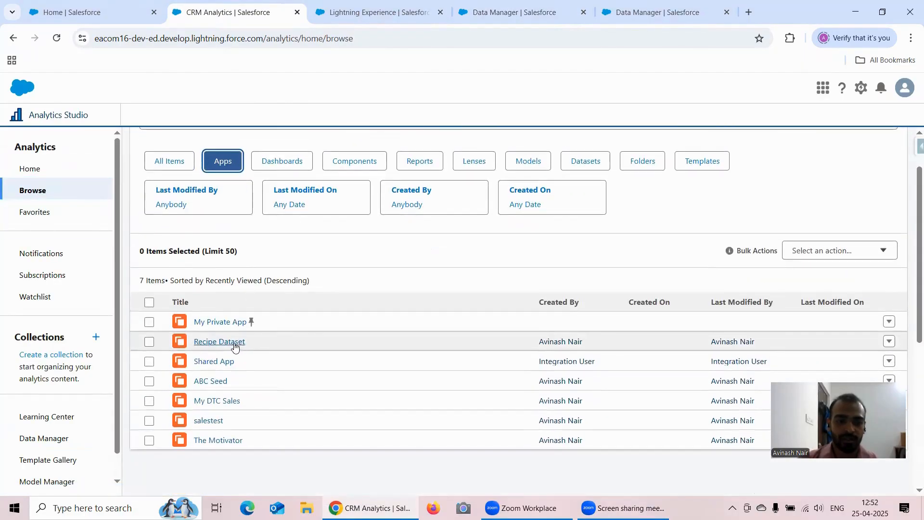
{"action": "left_click", "coordinate": [233, 344]}
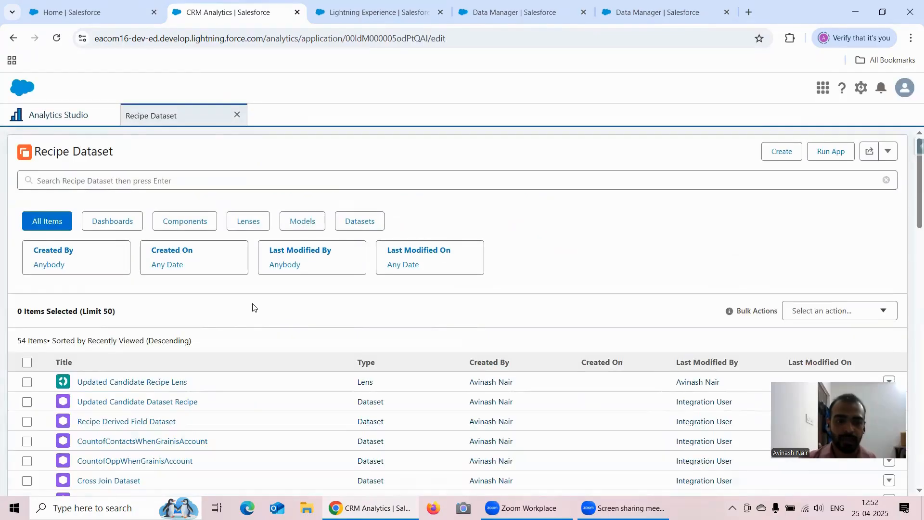
Filter the Recipe Dataset app to datasets only and open "Opportunity Dataset through Related Object" in a new lens.
{"action": "scroll", "coordinate": [253, 308], "scroll_direction": "down", "scroll_amount": 4}
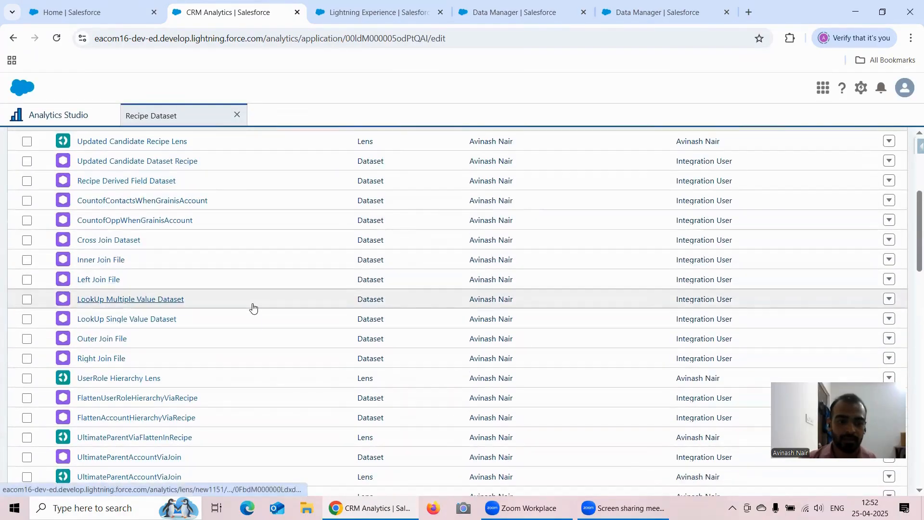
{"action": "scroll", "coordinate": [252, 305], "scroll_direction": "up", "scroll_amount": 5}
{"action": "left_click", "coordinate": [189, 180]}
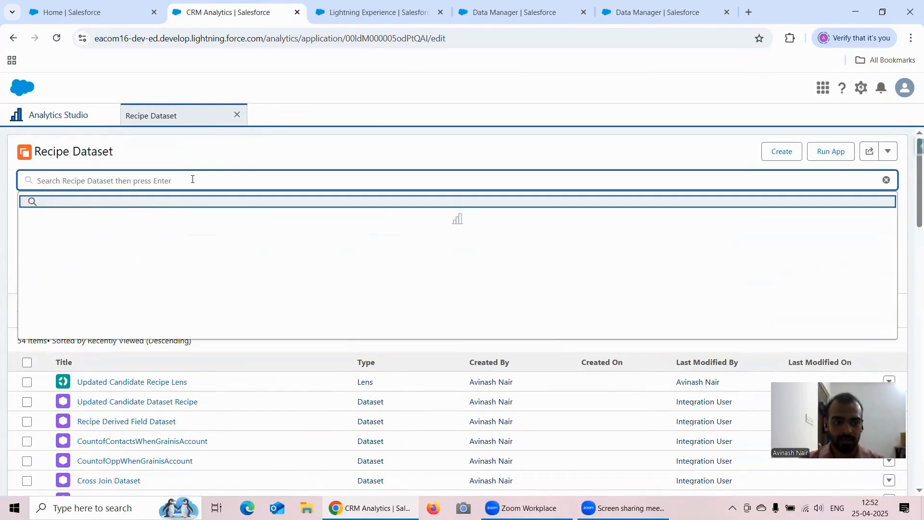
{"action": "left_click", "coordinate": [290, 145]}
{"action": "left_click", "coordinate": [361, 223]}
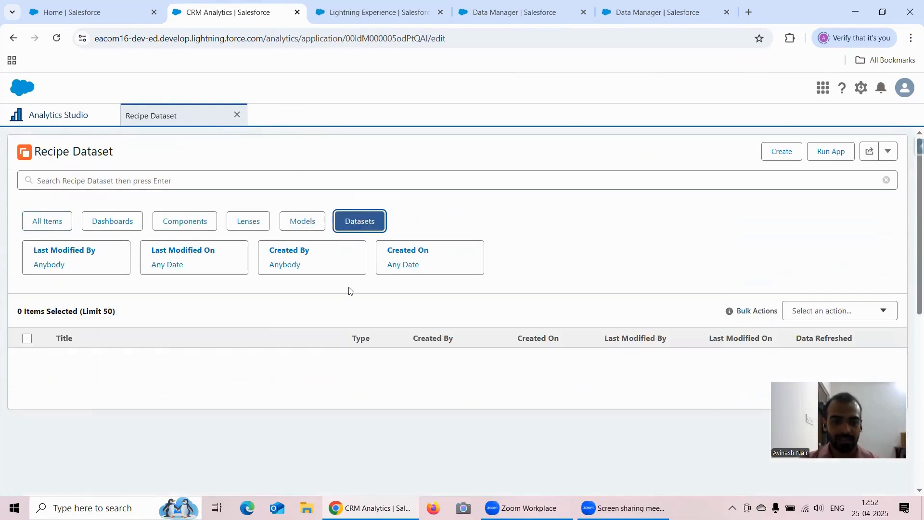
{"action": "scroll", "coordinate": [240, 333], "scroll_direction": "down", "scroll_amount": 1}
{"action": "scroll", "coordinate": [241, 333], "scroll_direction": "down", "scroll_amount": 5}
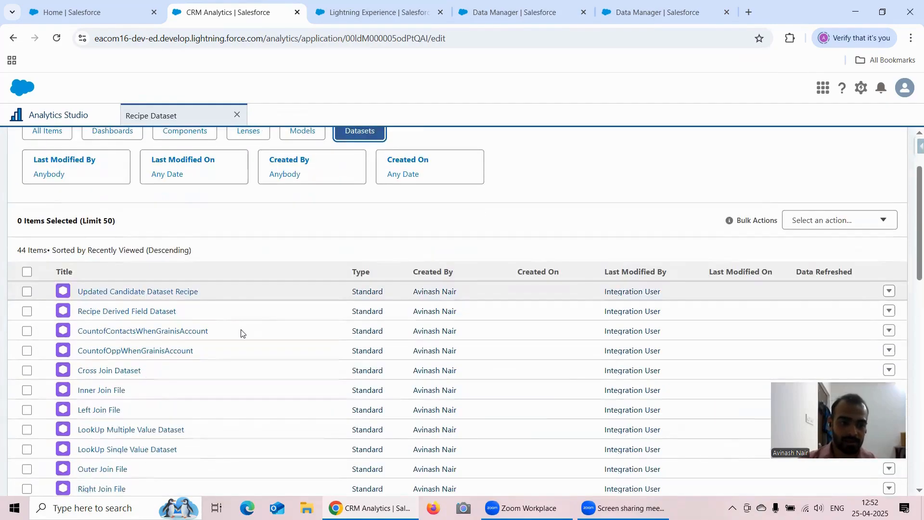
{"action": "scroll", "coordinate": [241, 333], "scroll_direction": "down", "scroll_amount": 6}
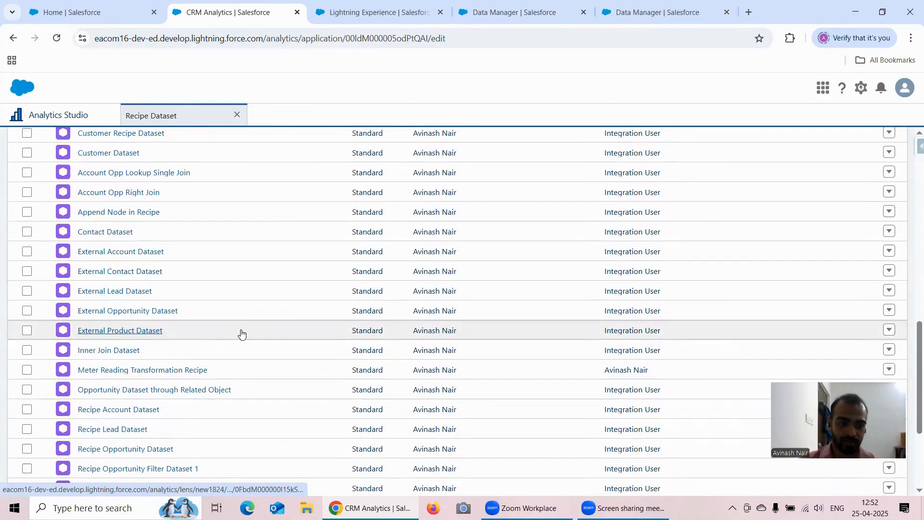
{"action": "left_click", "coordinate": [200, 390]}
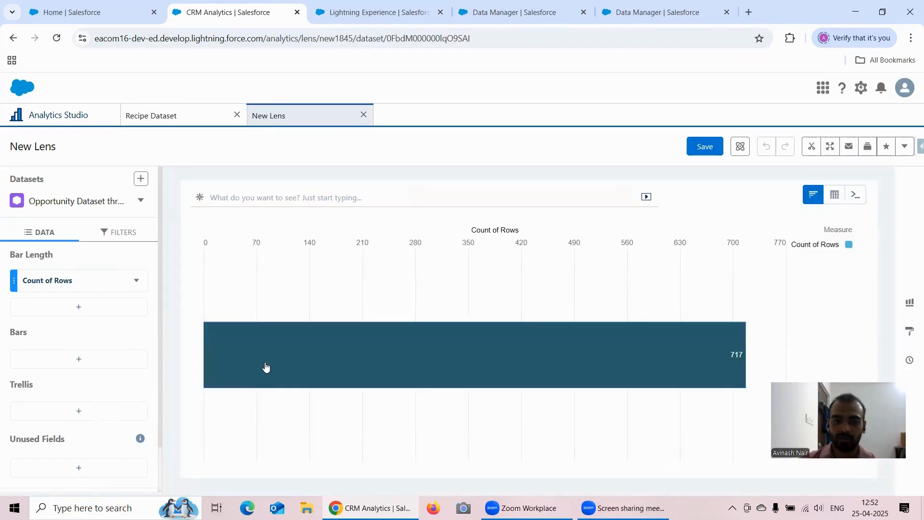
Show the lens as a Compare Table and group the rows by the opportunity Name field.
{"action": "left_click", "coordinate": [843, 198]}
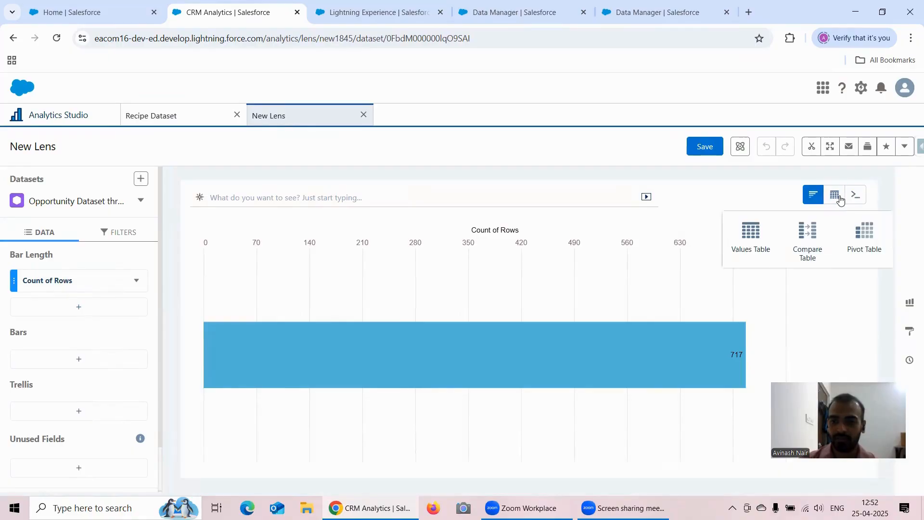
{"action": "left_click", "coordinate": [806, 231]}
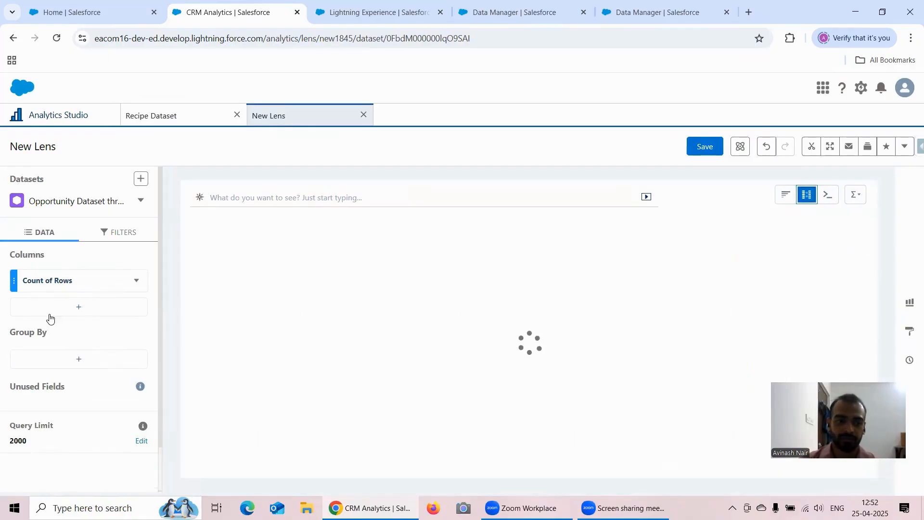
{"action": "left_click", "coordinate": [81, 360]}
{"action": "scroll", "coordinate": [261, 240], "scroll_direction": "down", "scroll_amount": 1}
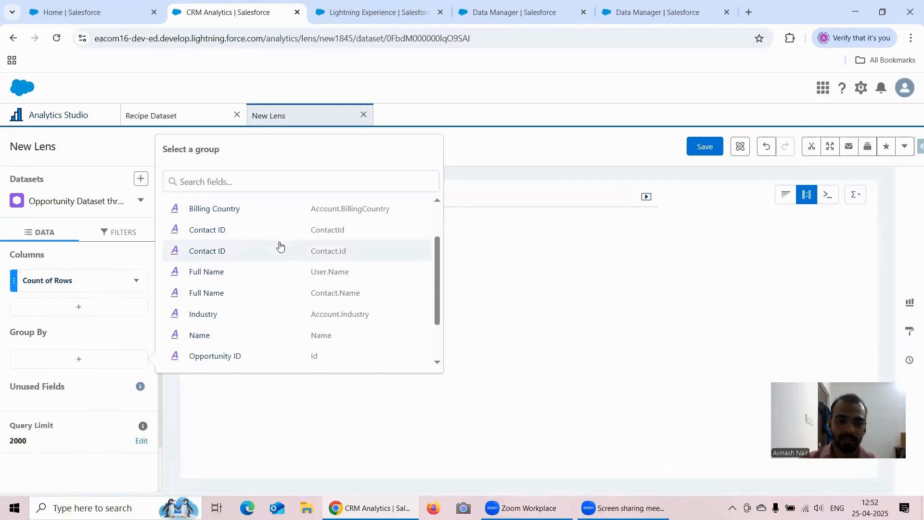
{"action": "scroll", "coordinate": [281, 246], "scroll_direction": "down", "scroll_amount": 1}
{"action": "left_click", "coordinate": [241, 275]}
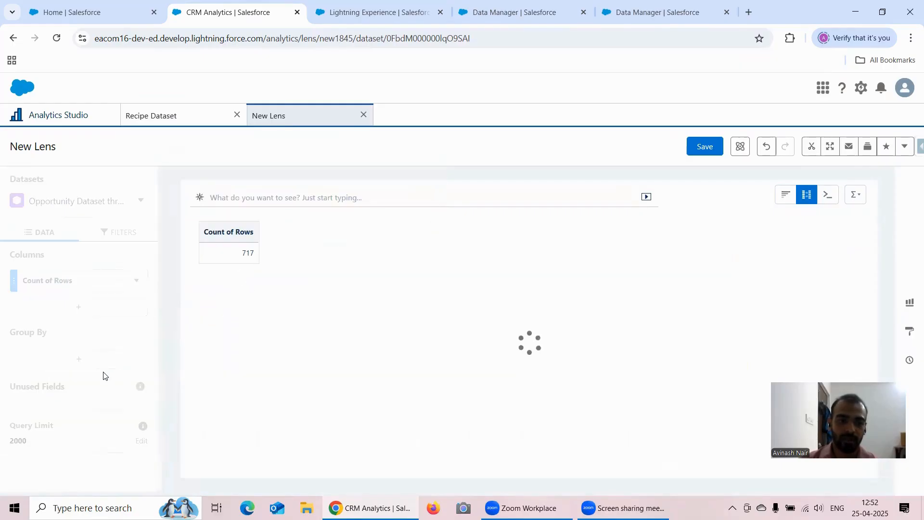
Add groupings by Account Name and by the User object's Full Name (User.Name).
{"action": "left_click", "coordinate": [92, 384]}
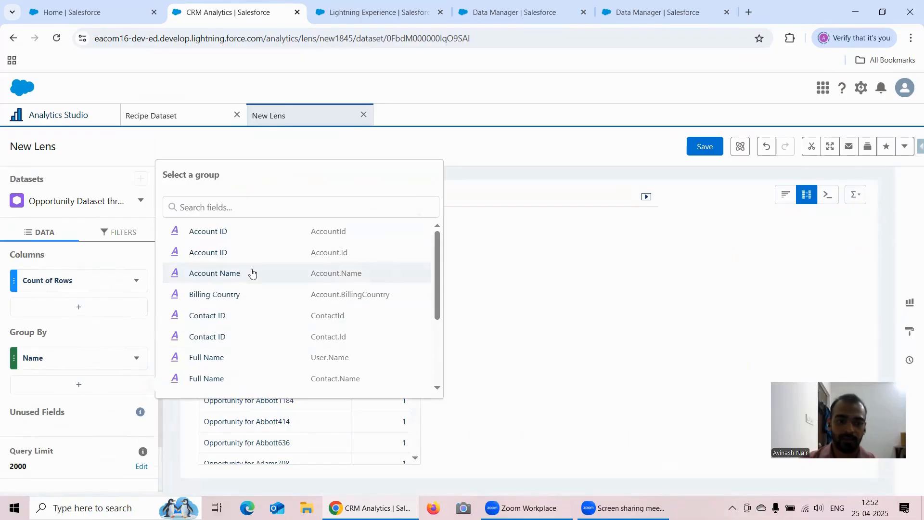
{"action": "left_click", "coordinate": [253, 274]}
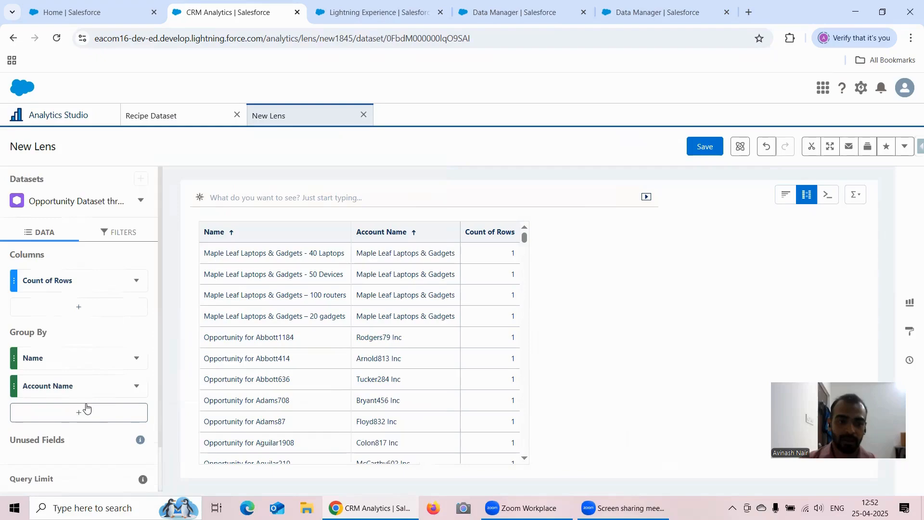
{"action": "left_click", "coordinate": [82, 413]}
{"action": "scroll", "coordinate": [239, 333], "scroll_direction": "down", "scroll_amount": 5}
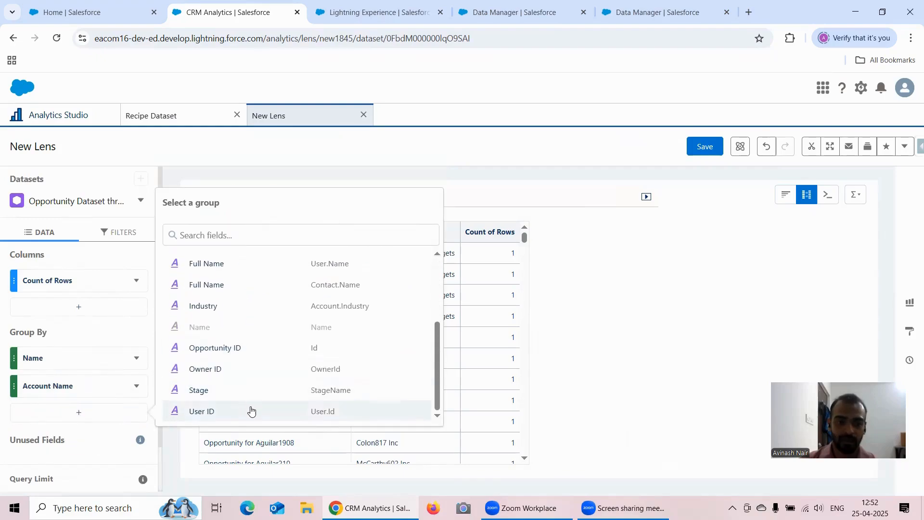
{"action": "scroll", "coordinate": [250, 404], "scroll_direction": "up", "scroll_amount": 5}
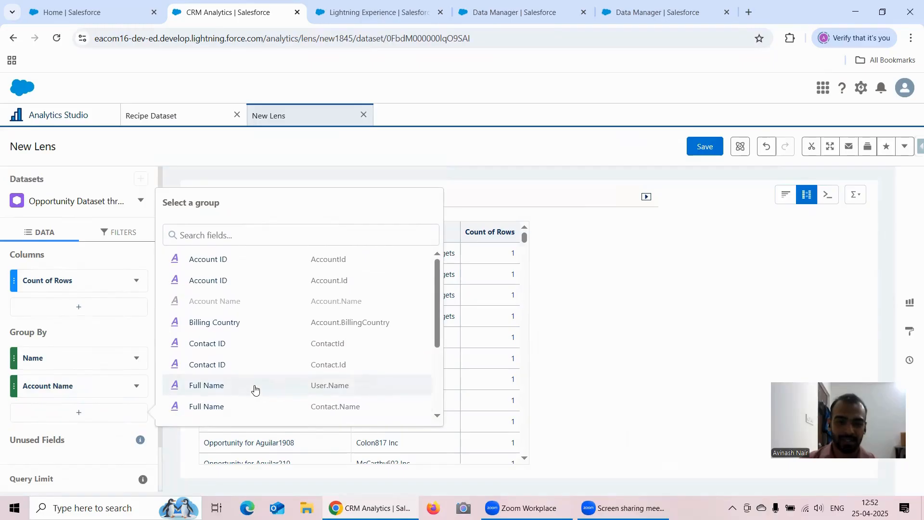
{"action": "scroll", "coordinate": [256, 388], "scroll_direction": "down", "scroll_amount": 5}
{"action": "left_click", "coordinate": [255, 271]}
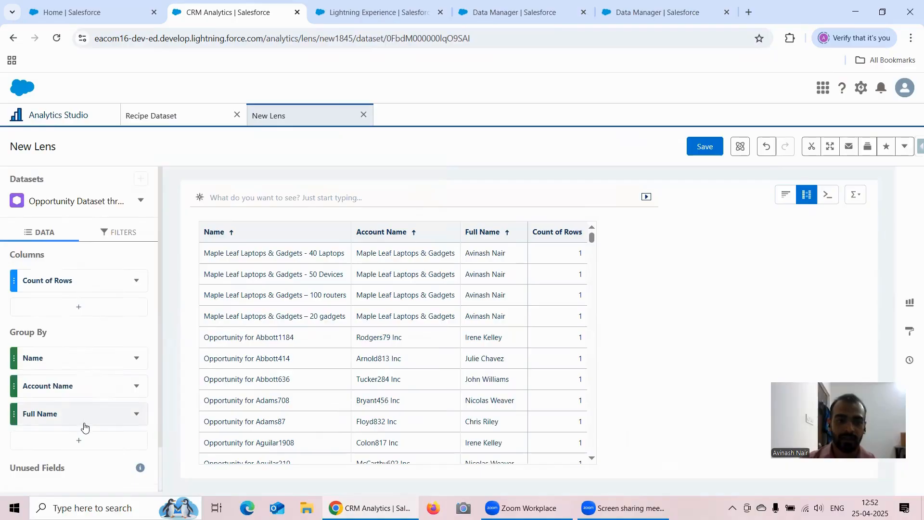
Try grouping by the Contact object's Full Name (Contact.Name) as well, and delete that grouping again.
{"action": "left_click", "coordinate": [80, 440]}
{"action": "scroll", "coordinate": [275, 342], "scroll_direction": "down", "scroll_amount": 3}
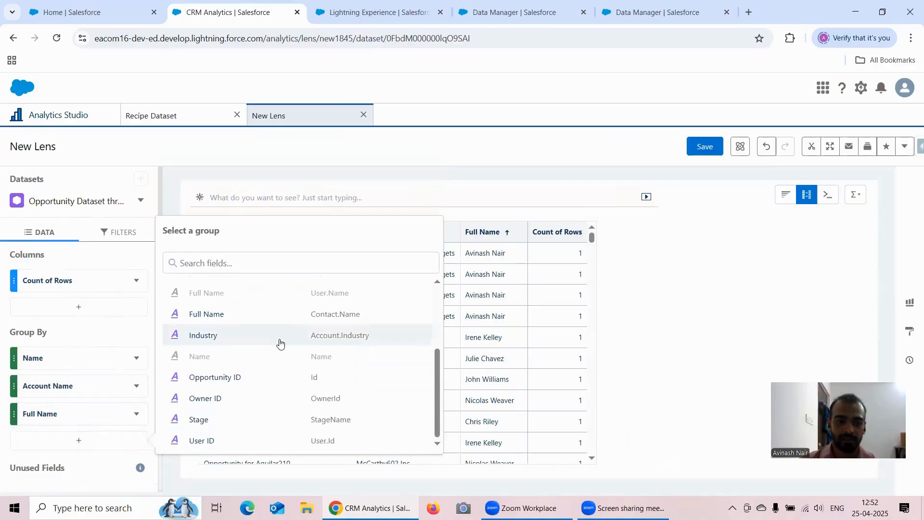
{"action": "scroll", "coordinate": [280, 343], "scroll_direction": "up", "scroll_amount": 1}
{"action": "scroll", "coordinate": [279, 343], "scroll_direction": "up", "scroll_amount": 1}
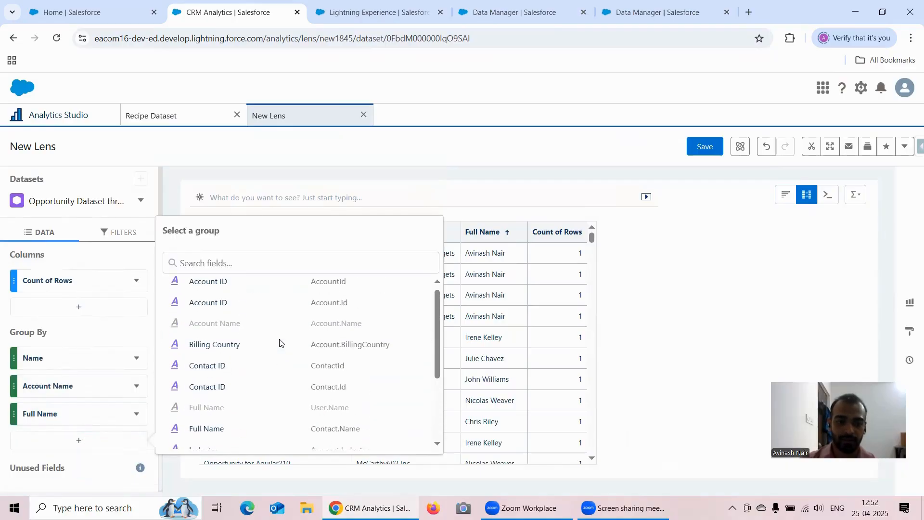
{"action": "scroll", "coordinate": [280, 342], "scroll_direction": "down", "scroll_amount": 1}
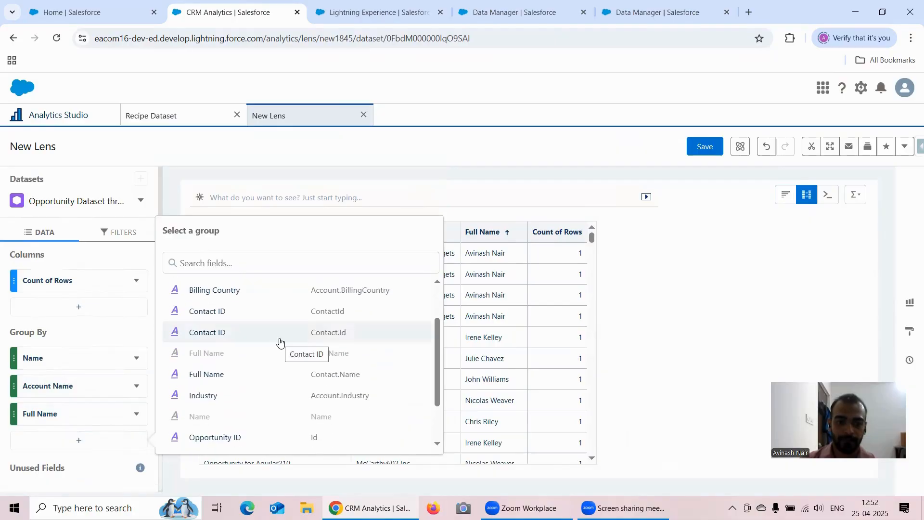
{"action": "left_click", "coordinate": [228, 383]}
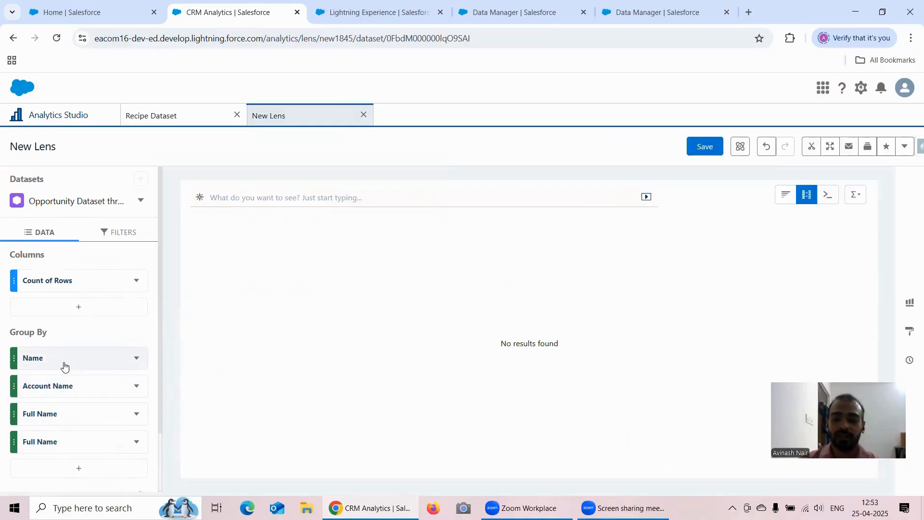
{"action": "left_click", "coordinate": [137, 442]}
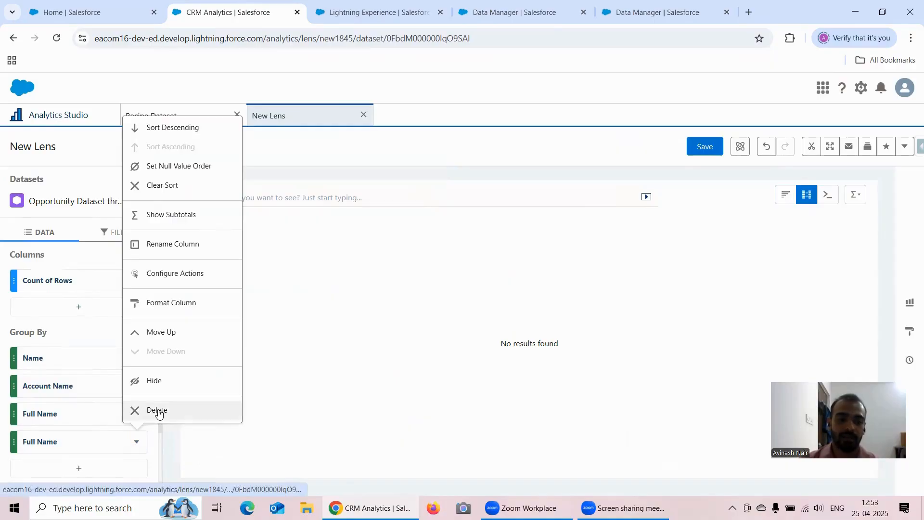
{"action": "left_click", "coordinate": [159, 415]}
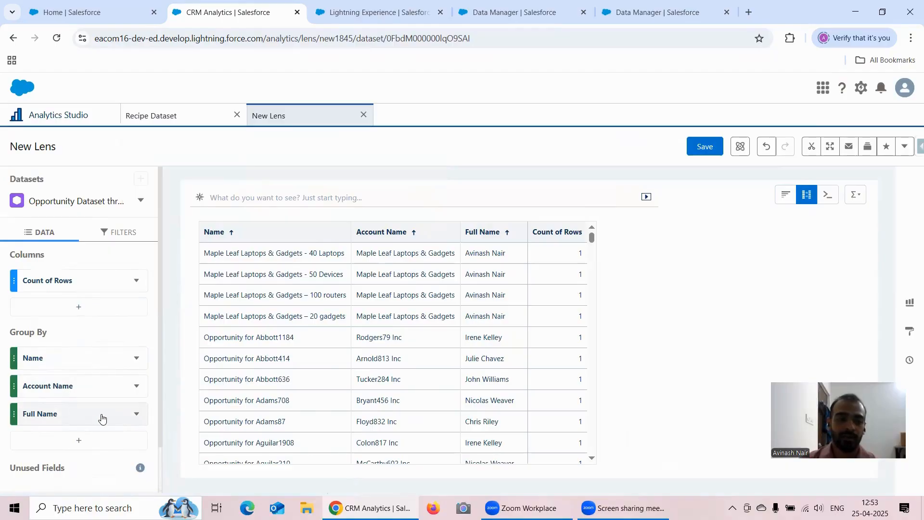
Rename the Full Name grouping column to "Owner Name".
{"action": "left_click", "coordinate": [136, 416]}
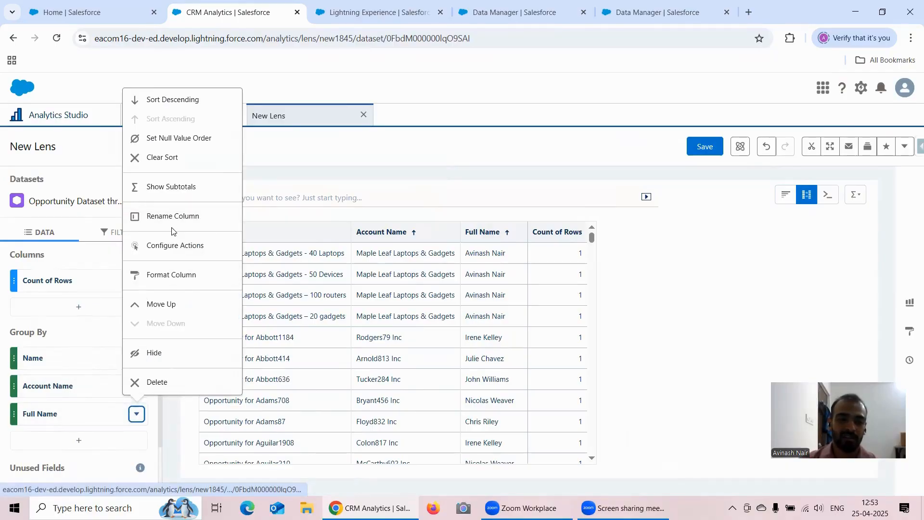
{"action": "left_click", "coordinate": [170, 225]}
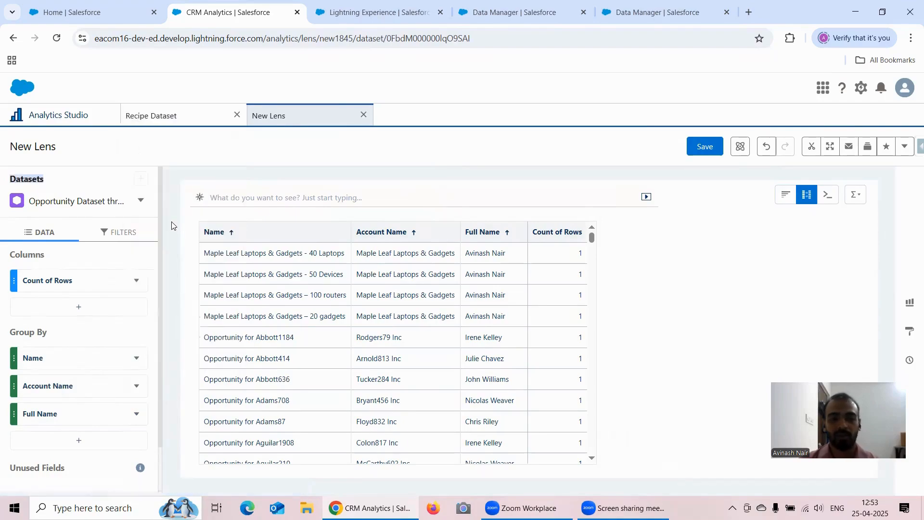
{"action": "left_click", "coordinate": [136, 415]}
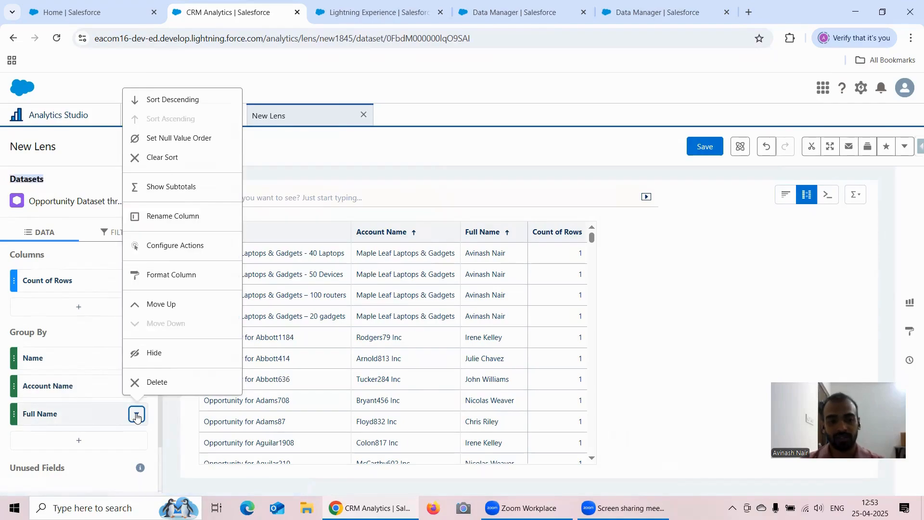
{"action": "left_click", "coordinate": [161, 221]}
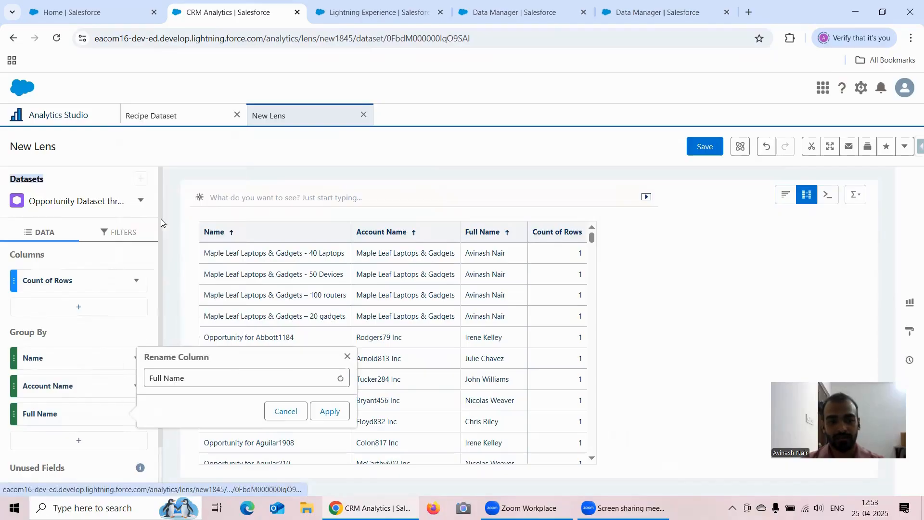
{"action": "left_click", "coordinate": [163, 379]}
{"action": "key", "text": "BackSpace"}
{"action": "key", "text": "BackSpace"}
{"action": "key", "text": "BackSpace"}
{"action": "key", "text": "BackSpace"}
{"action": "key", "text": "BackSpace"}
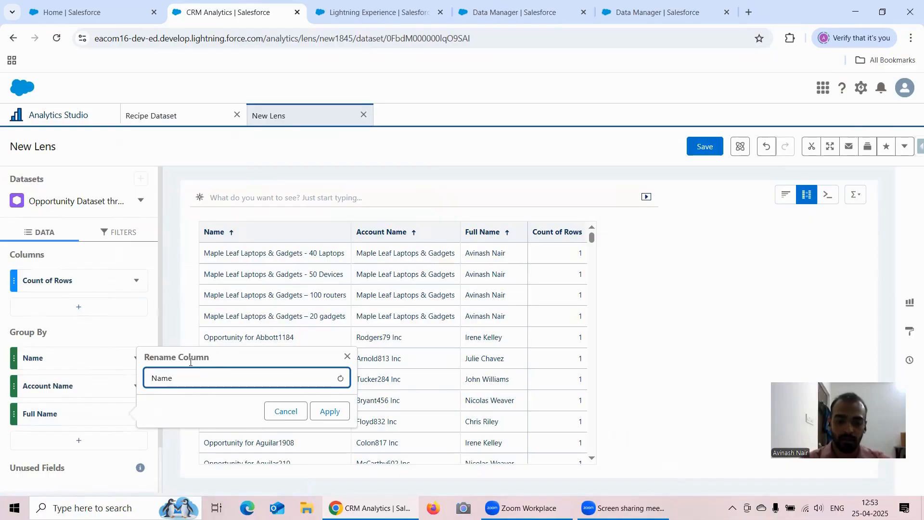
{"action": "type", "text": "Owner"}
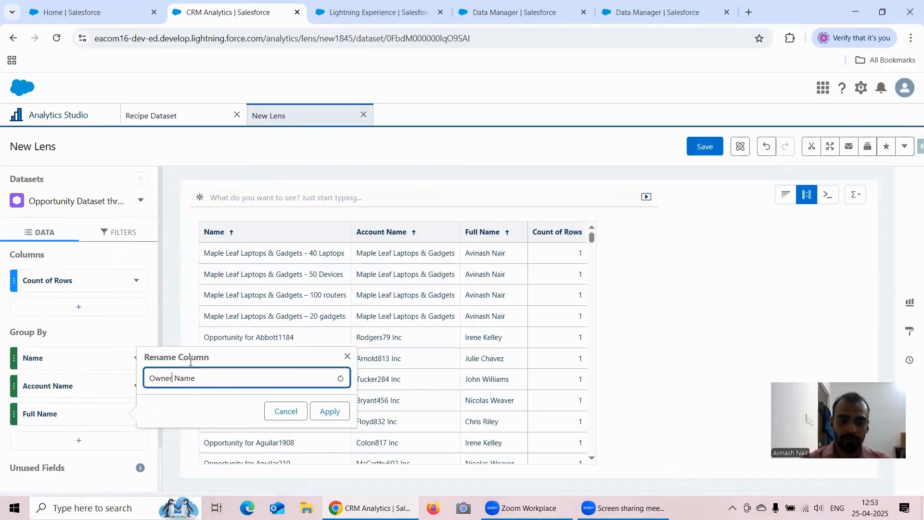
{"action": "left_click", "coordinate": [329, 413]}
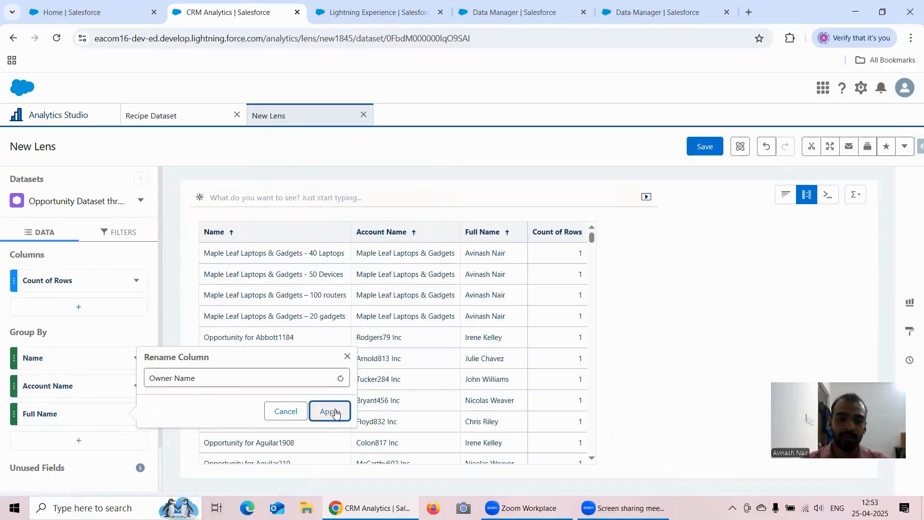
{"action": "left_click", "coordinate": [329, 411]}
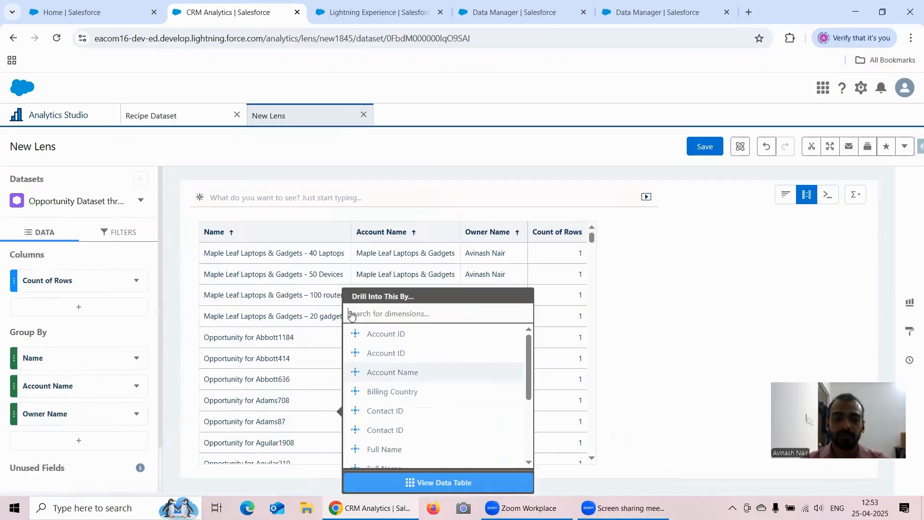
{"action": "left_click", "coordinate": [650, 257]}
Save the lens as "Opportunity Details Lens" in the Recipe Dataset app.
{"action": "left_click", "coordinate": [703, 147]}
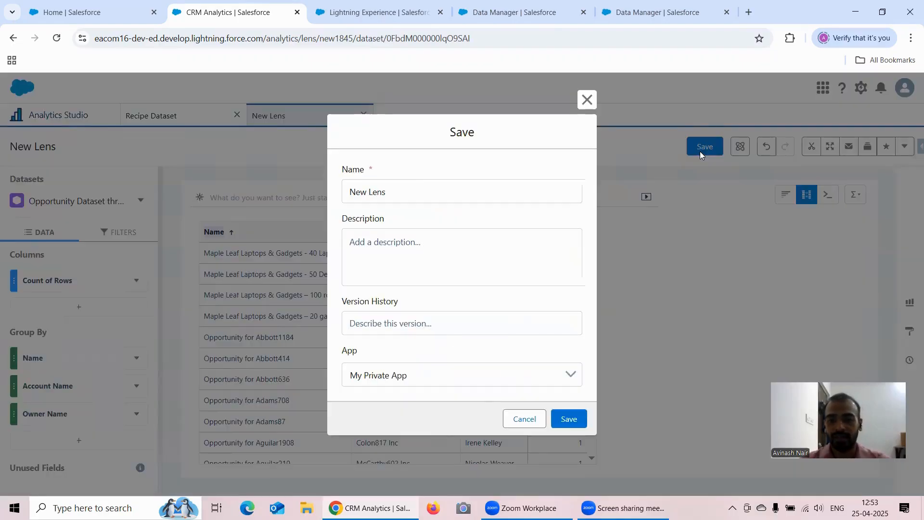
{"action": "left_click", "coordinate": [389, 198]}
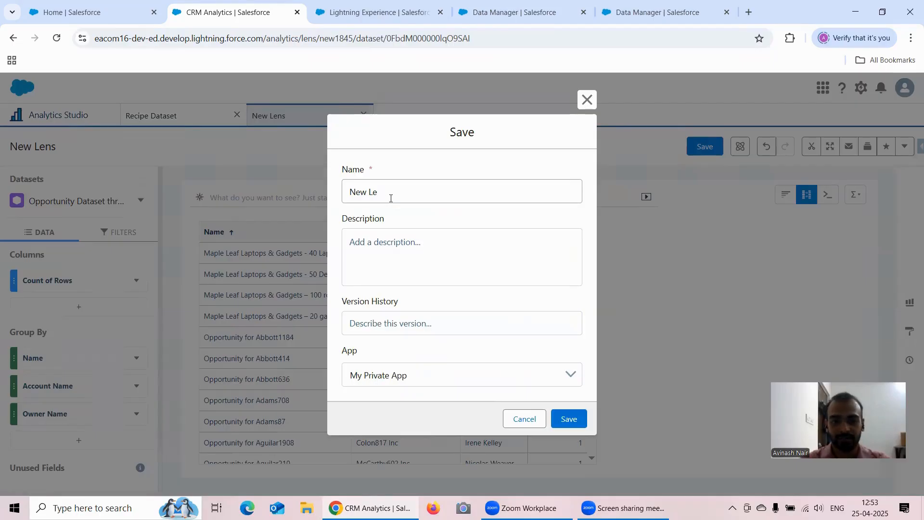
{"action": "key", "text": "BackSpace"}
{"action": "key", "text": "BackSpace"}
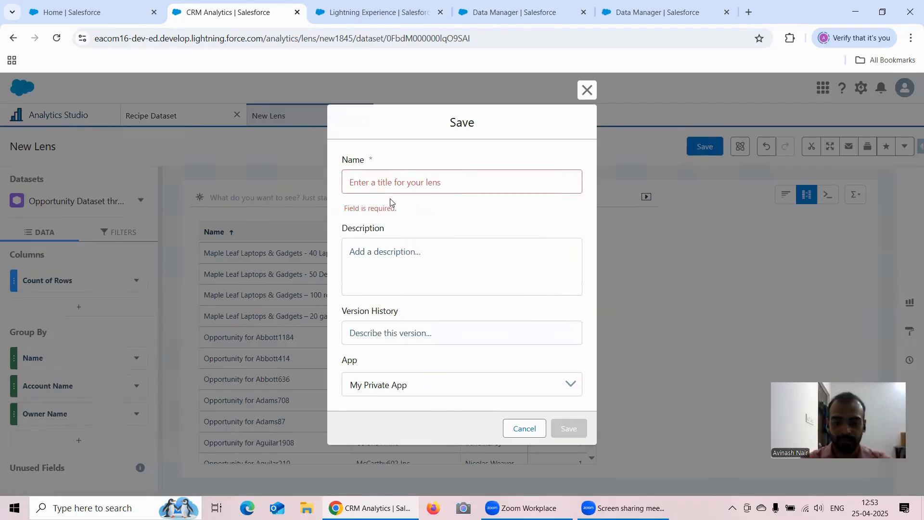
{"action": "type", "text": "Opportunity Details Lens"}
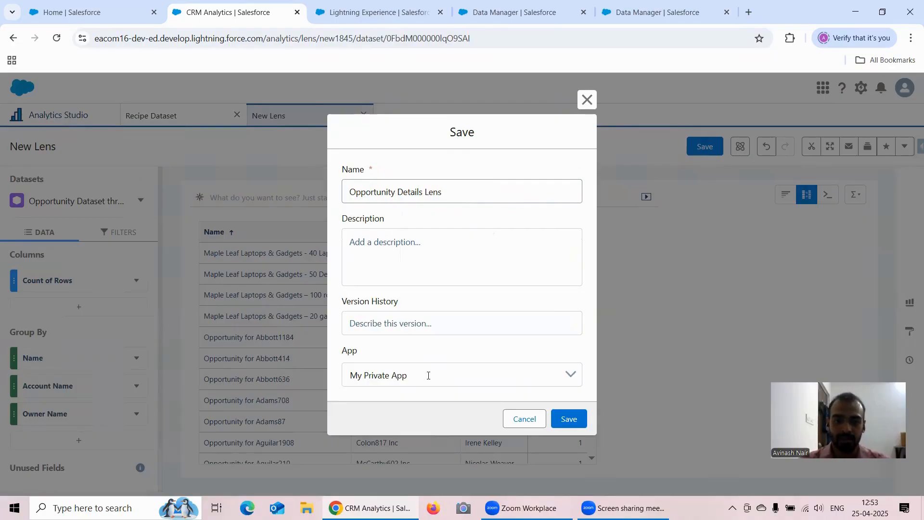
{"action": "left_click", "coordinate": [428, 375]}
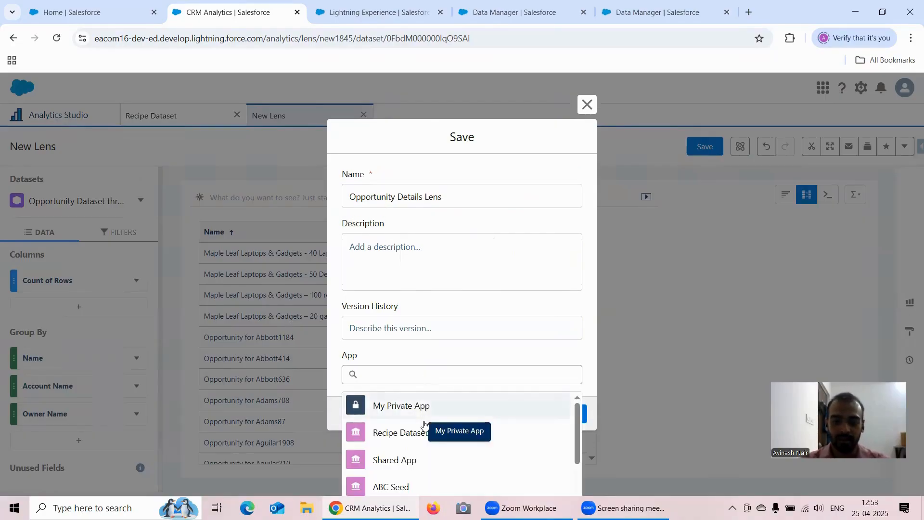
{"action": "left_click", "coordinate": [422, 432]}
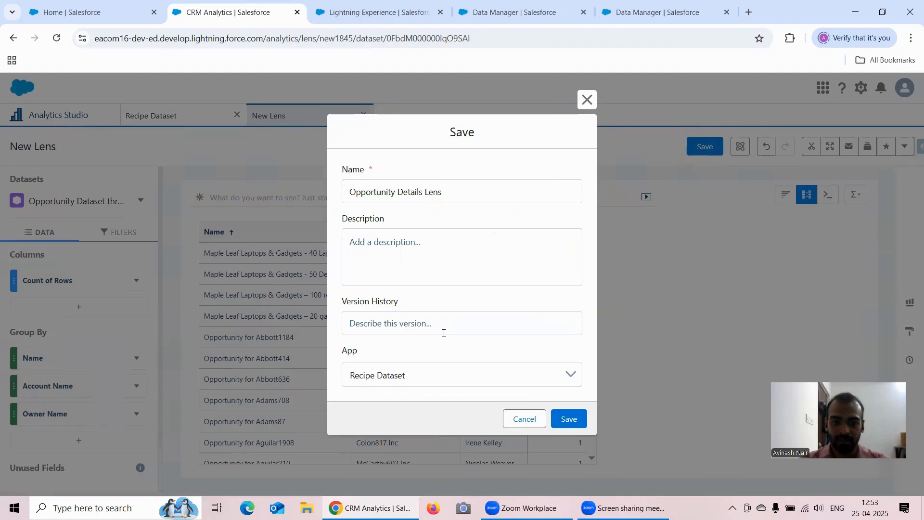
{"action": "left_click", "coordinate": [569, 419]}
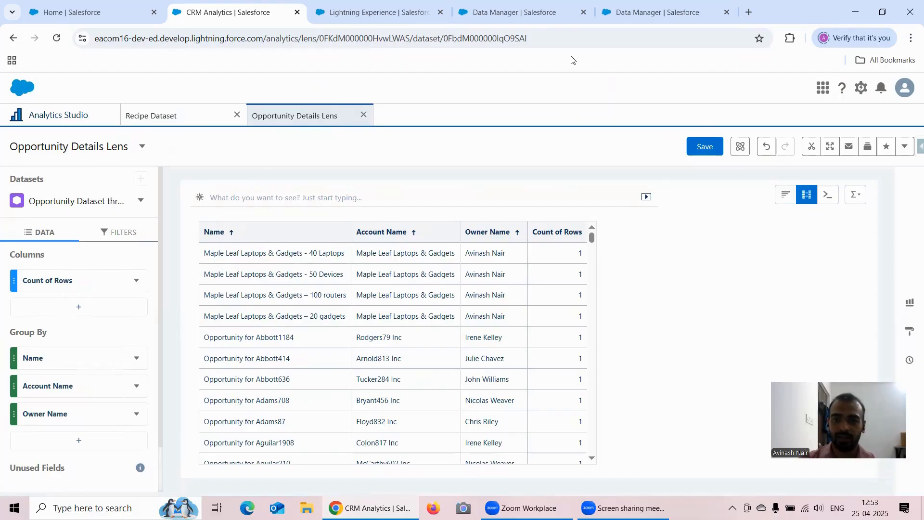
Compare the node layout of the Free Session 19 recipe with the Free Session 13 dataflow in Data Manager.
{"action": "left_click", "coordinate": [679, 14]}
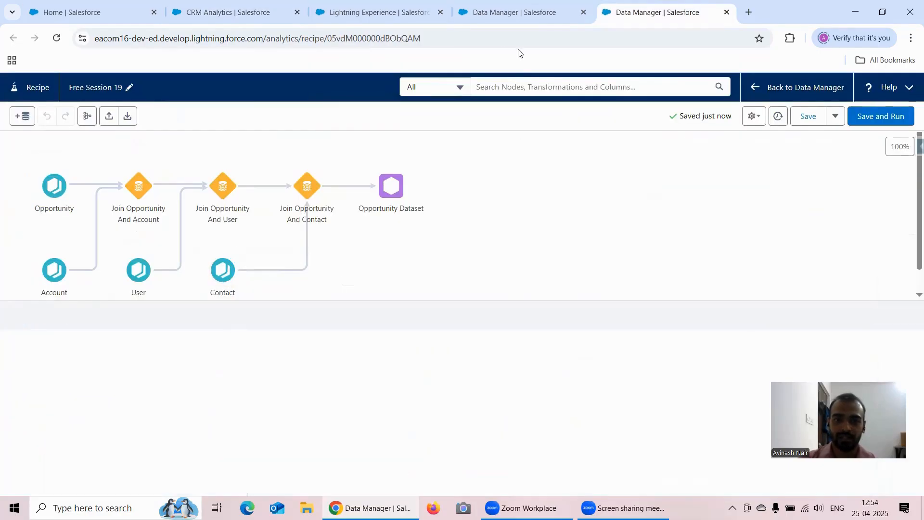
{"action": "left_click", "coordinate": [510, 18]}
{"action": "left_click", "coordinate": [224, 121]}
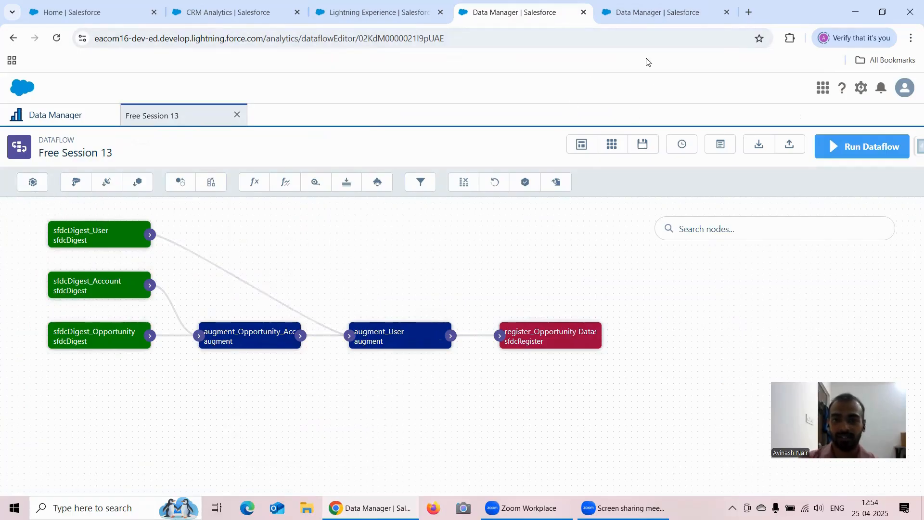
{"action": "left_click", "coordinate": [628, 13]}
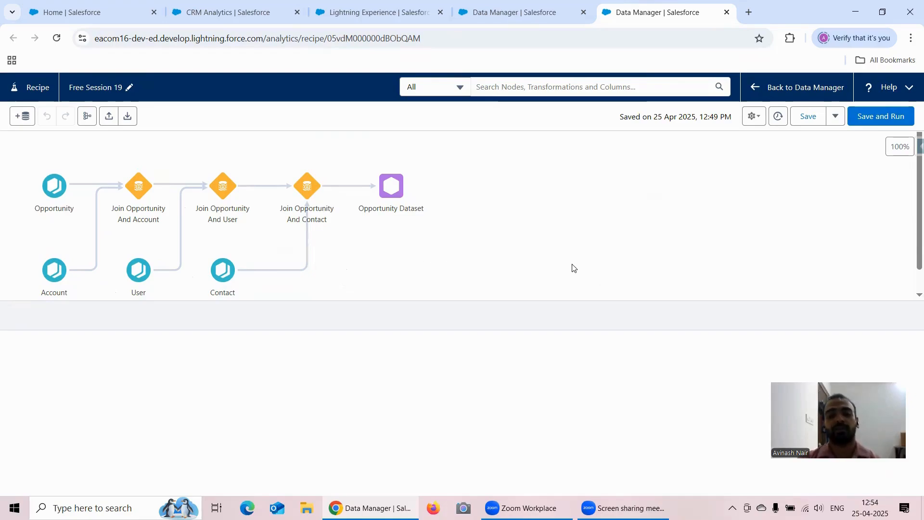
{"action": "scroll", "coordinate": [571, 262], "scroll_direction": "down", "scroll_amount": 1}
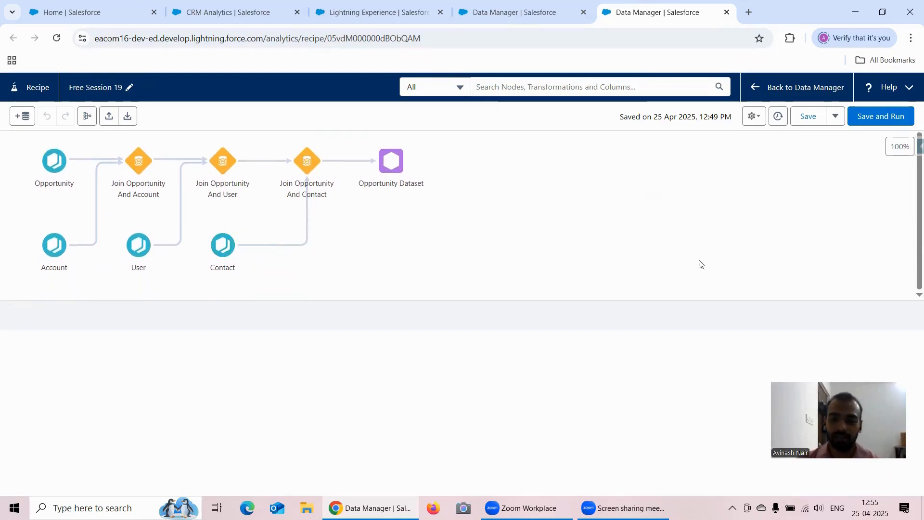
{"action": "scroll", "coordinate": [744, 265], "scroll_direction": "up", "scroll_amount": 1}
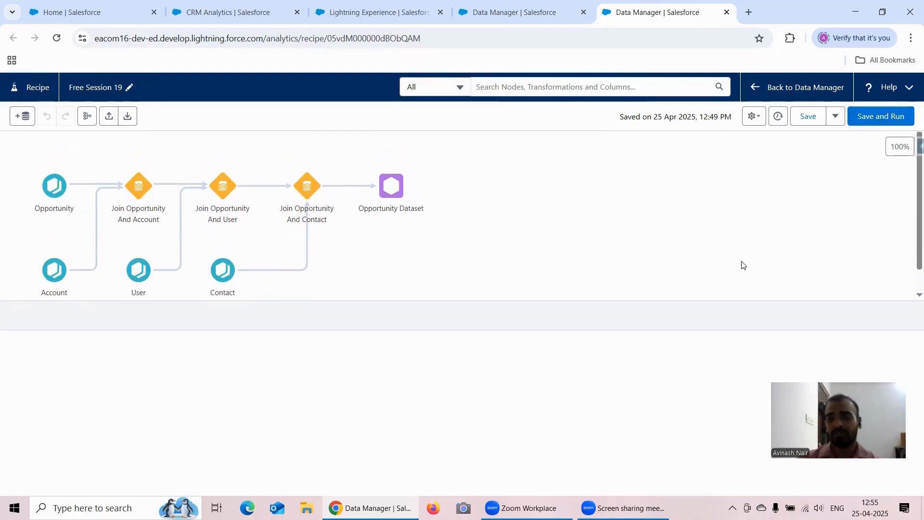